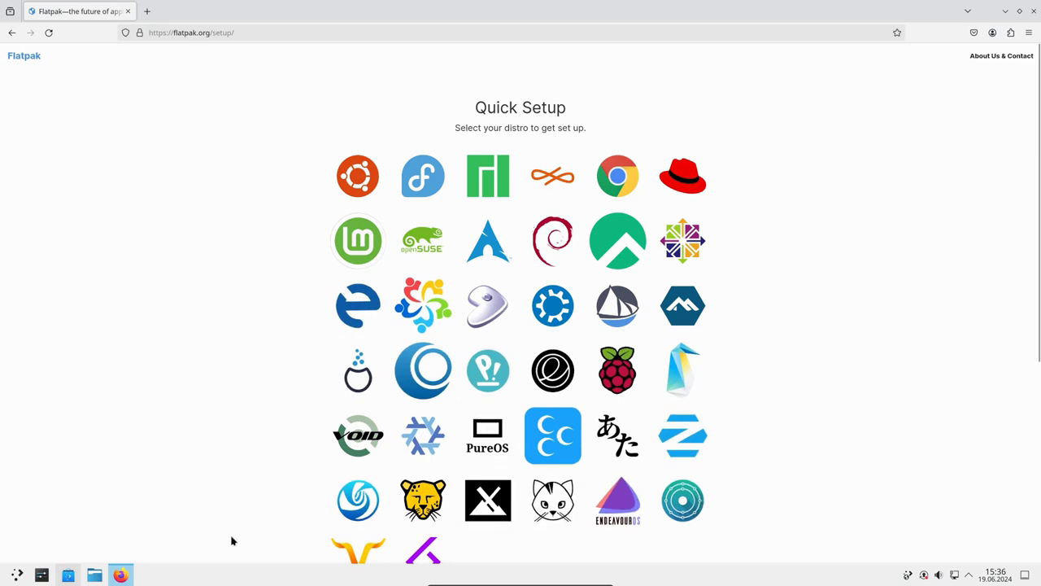
Switch to Discover, open VLC's page from its home view, and show the sources available for VLC.
left_click(68, 575)
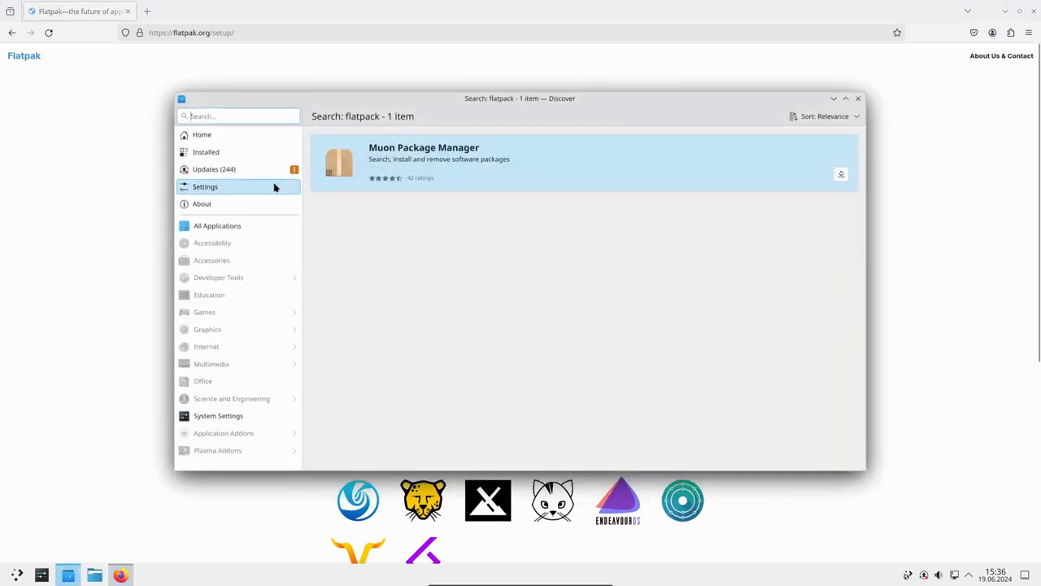
left_click(259, 135)
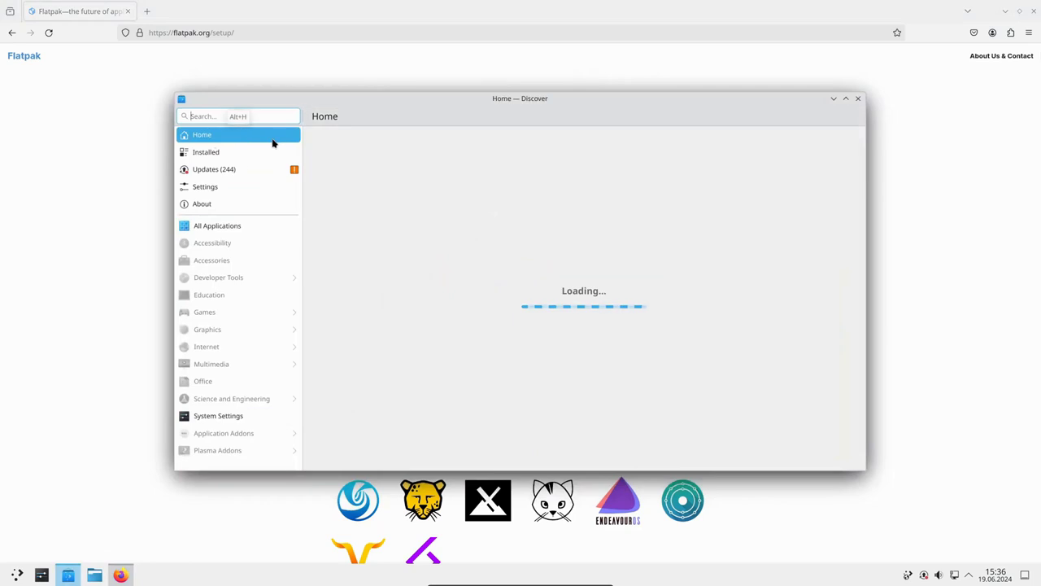
left_click(421, 170)
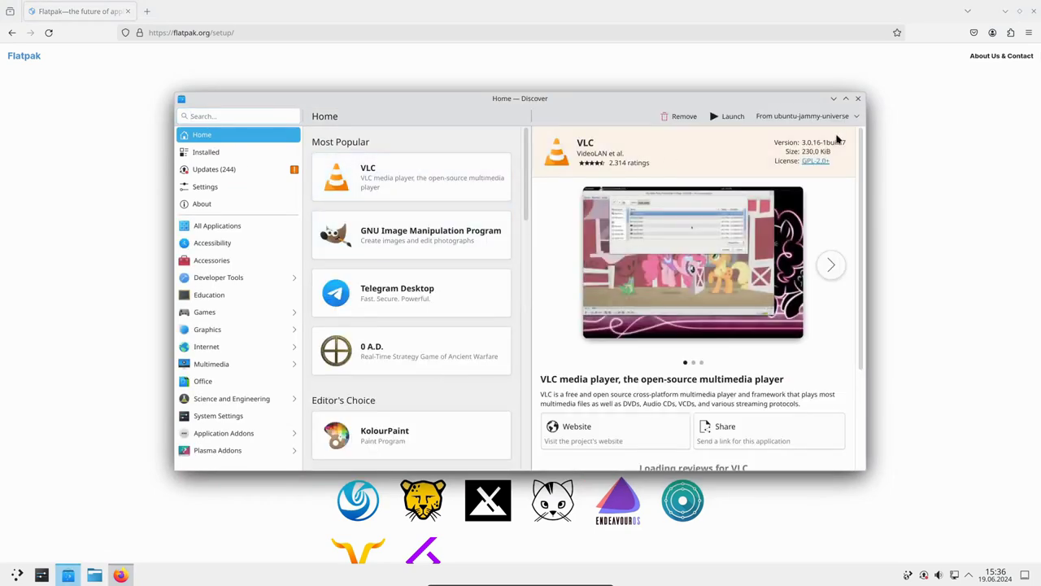
left_click(854, 116)
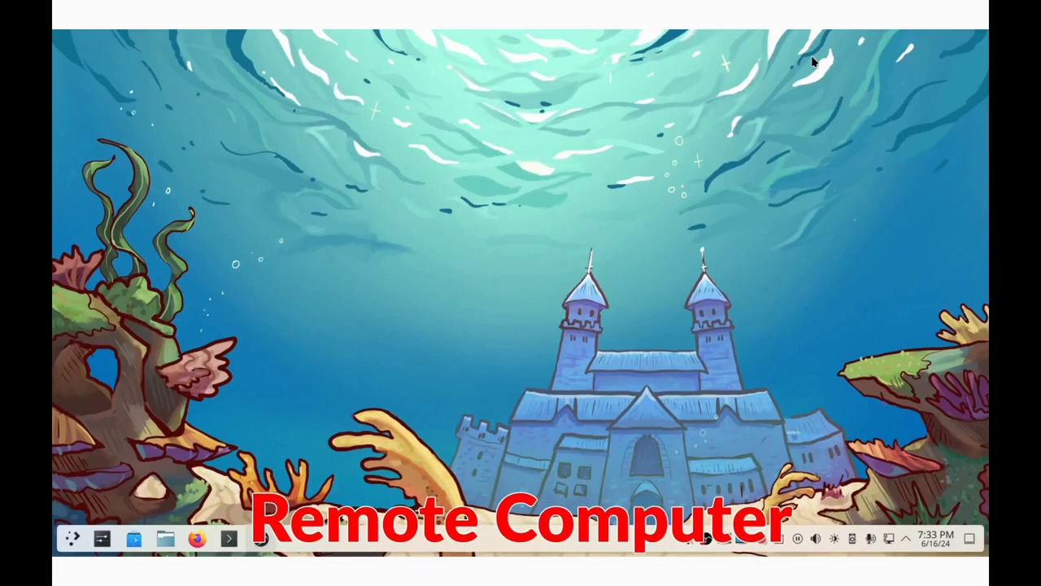
On the remote computer, find the Remote Desktop page in System Settings by searching for rdp, and enable the RDP server.
left_click(102, 540)
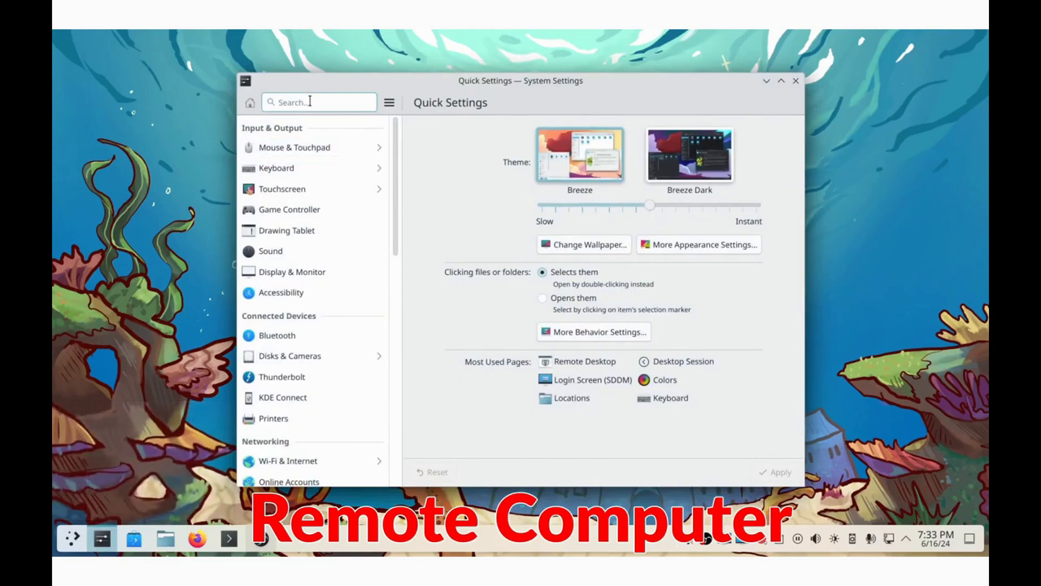
type("rdp")
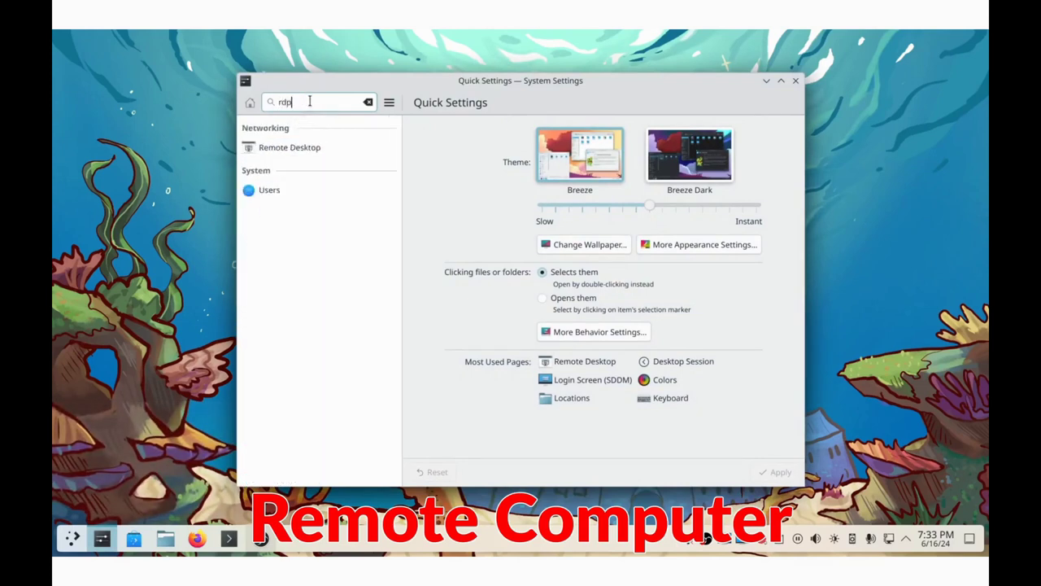
left_click(277, 144)
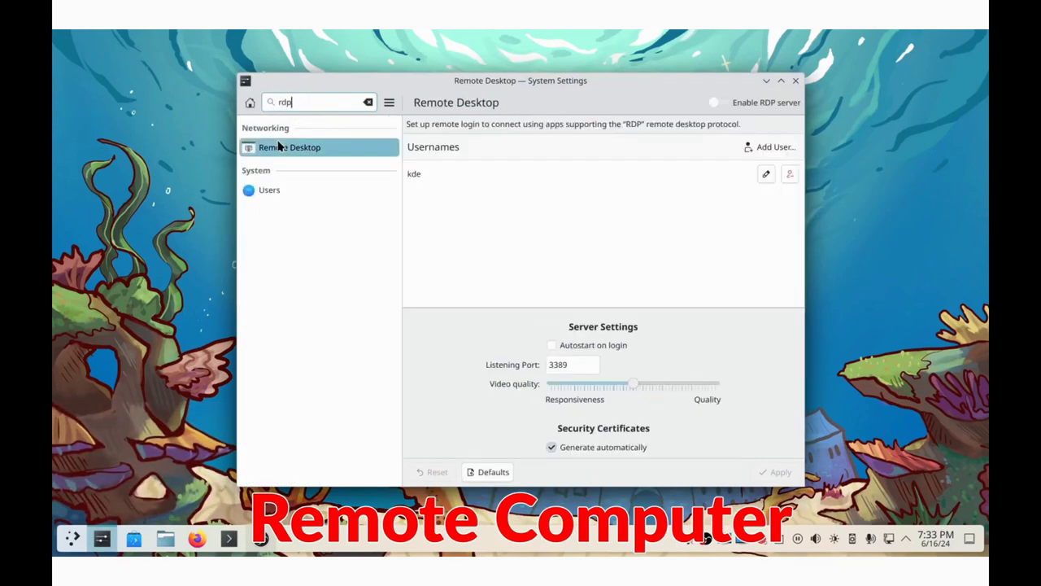
left_click(723, 103)
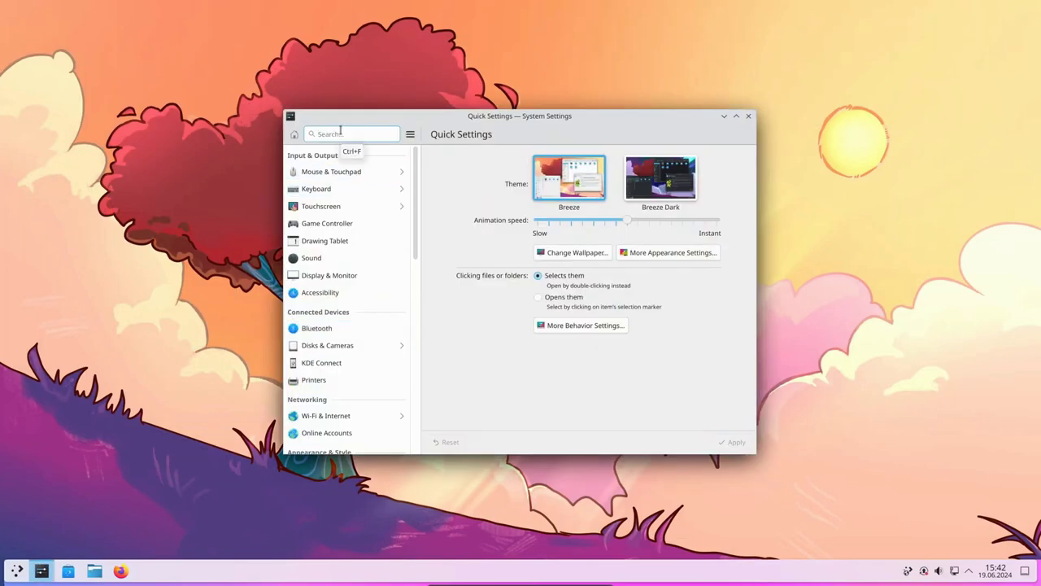
Search System Settings for hide, open Desktop Effects, and enable the Hide Cursor effect.
type("hide")
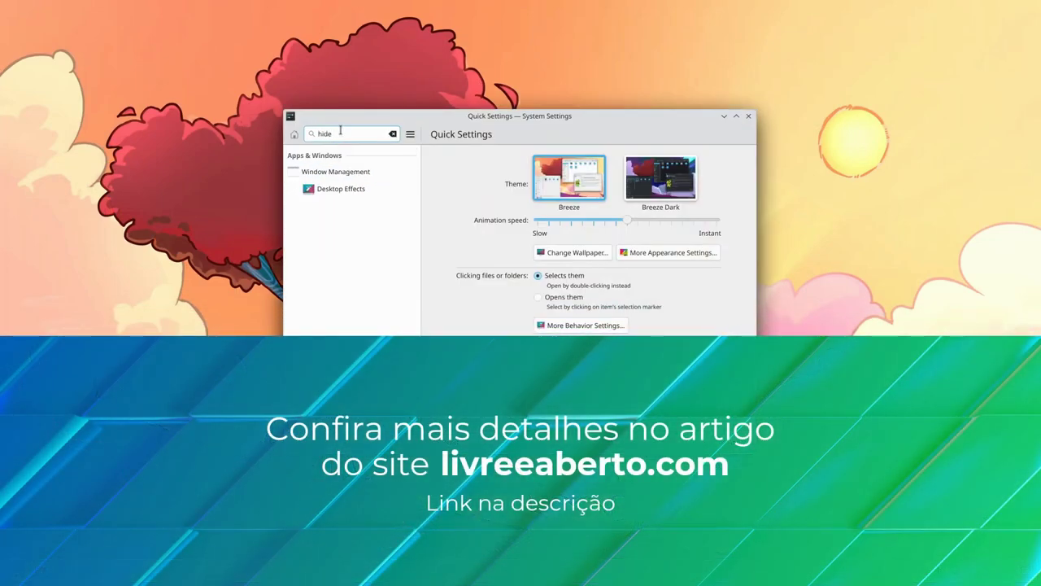
left_click(341, 188)
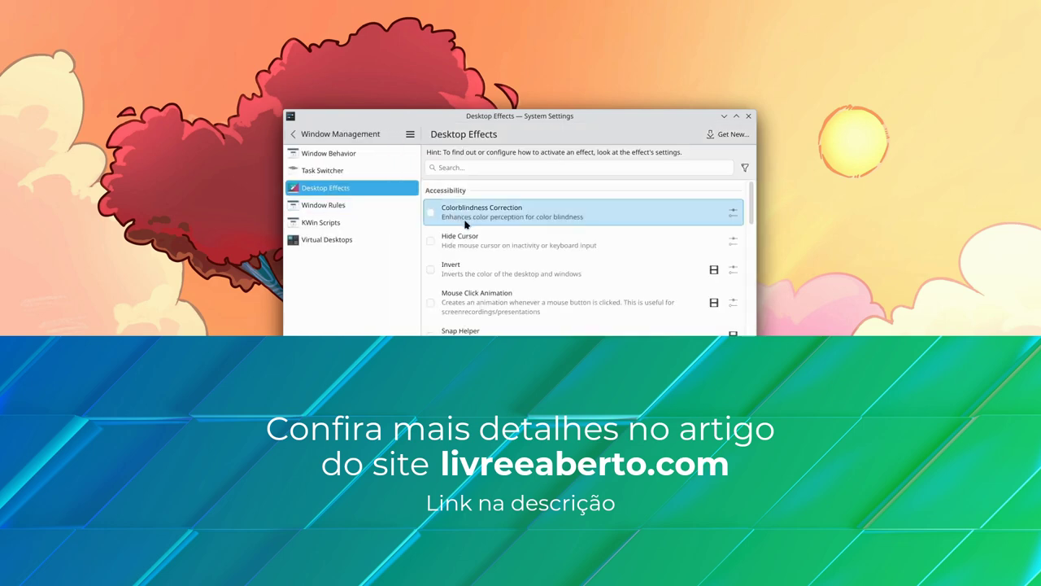
left_click(437, 246)
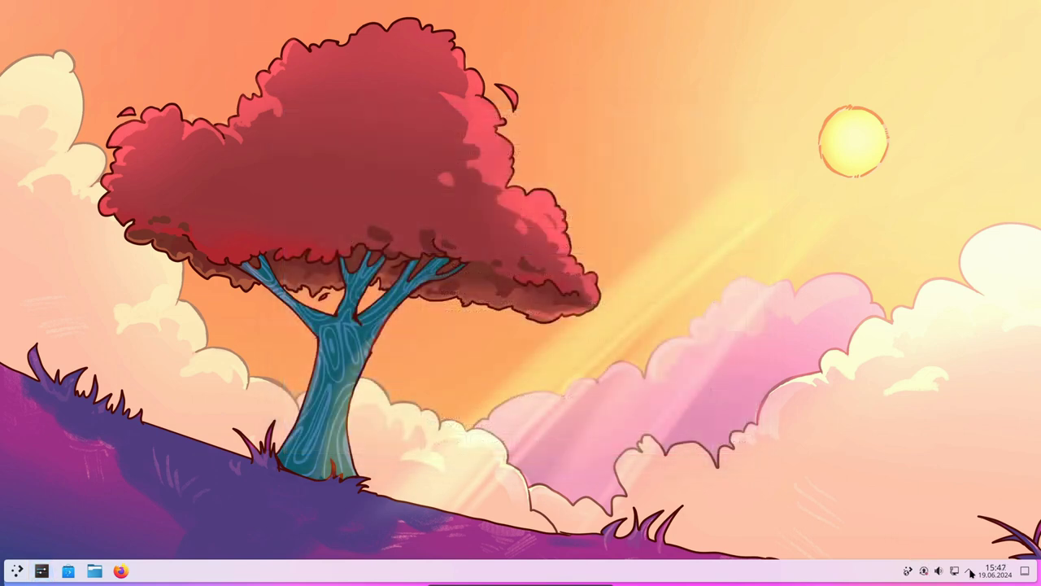
Go from the system tray's Notifications entry to the notification settings and examine the available options.
left_click(968, 571)
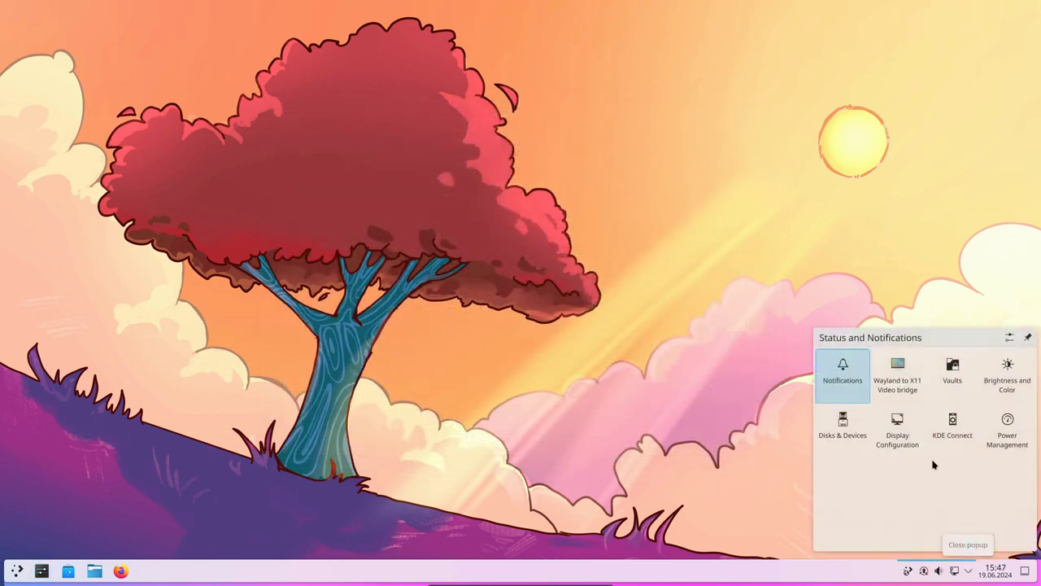
left_click(848, 373)
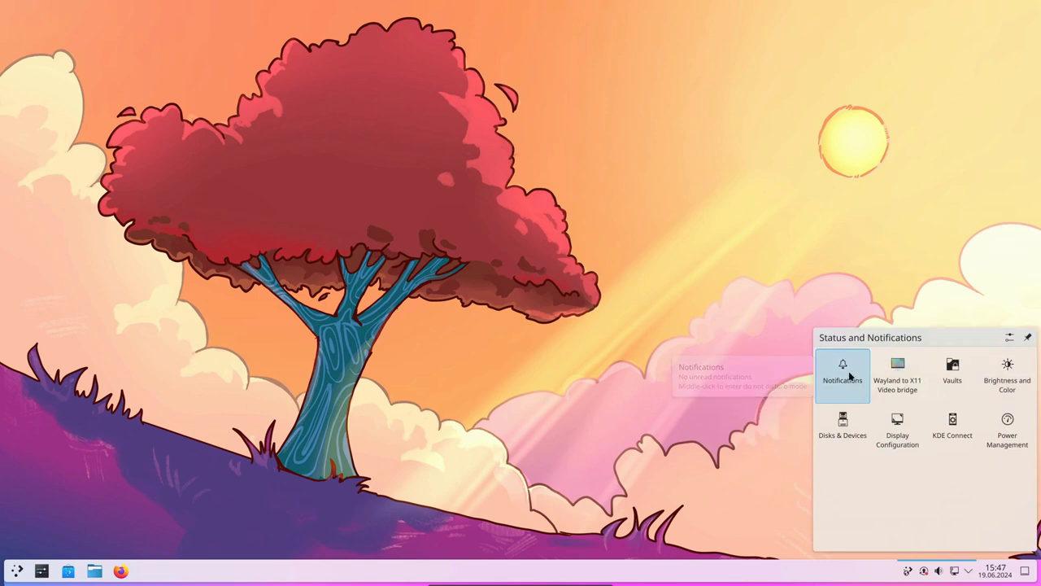
left_click(1010, 340)
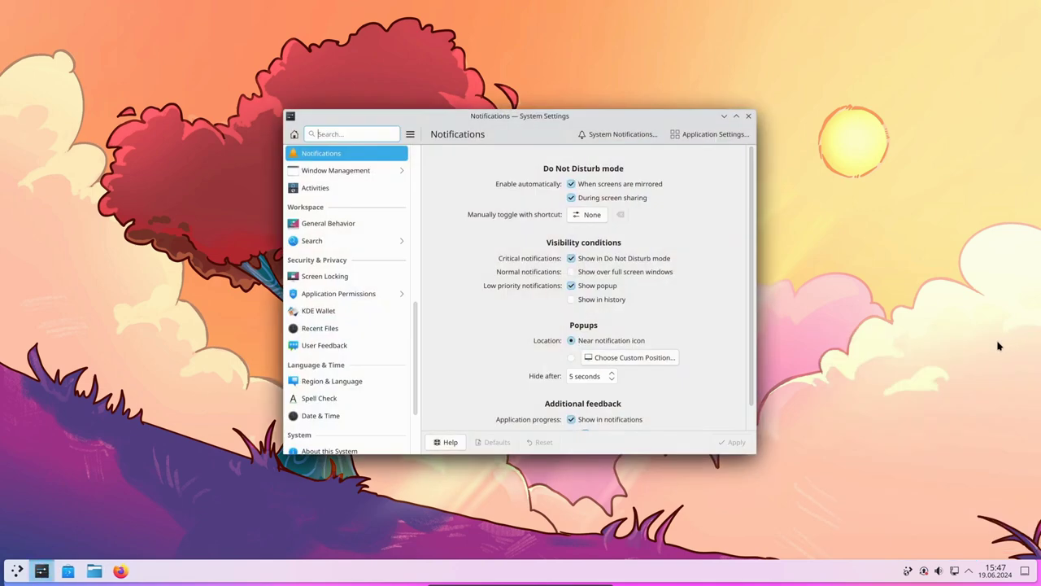
scroll(661, 281, "down", 1)
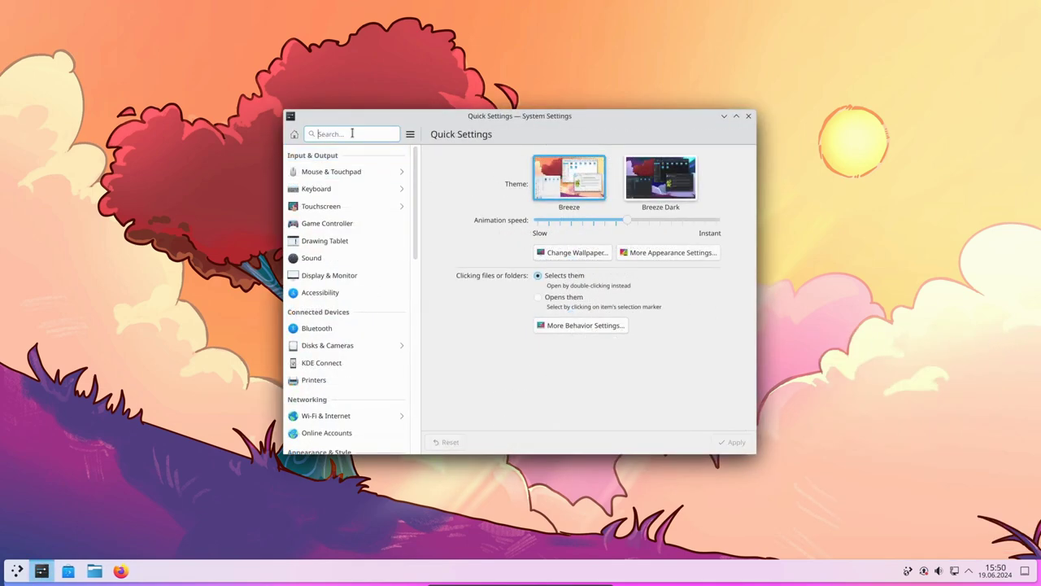
Find the Desktop Session settings and set apps to relaunch on login from when the session was manually saved.
type("desk")
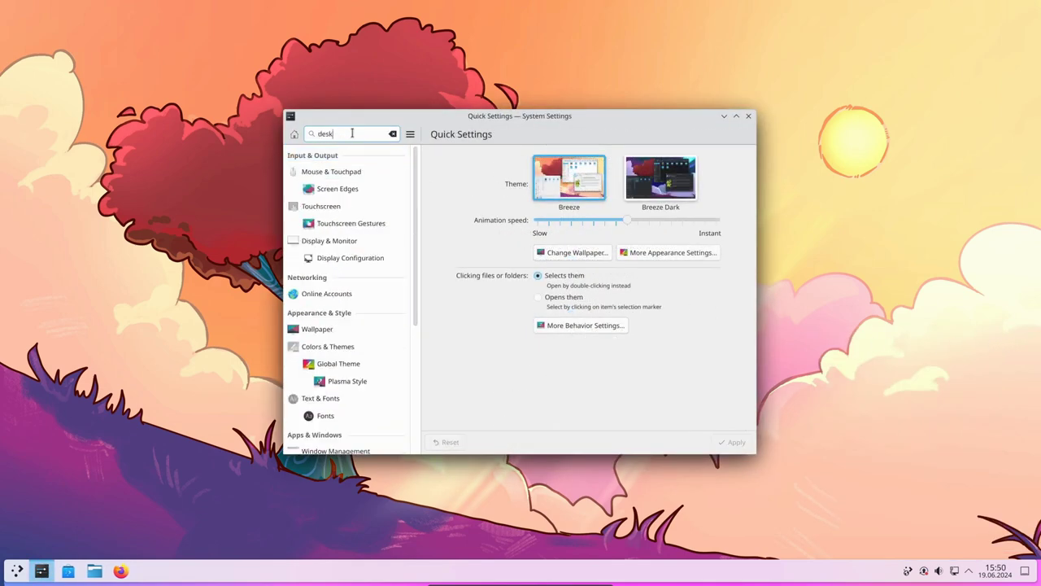
type("top ses")
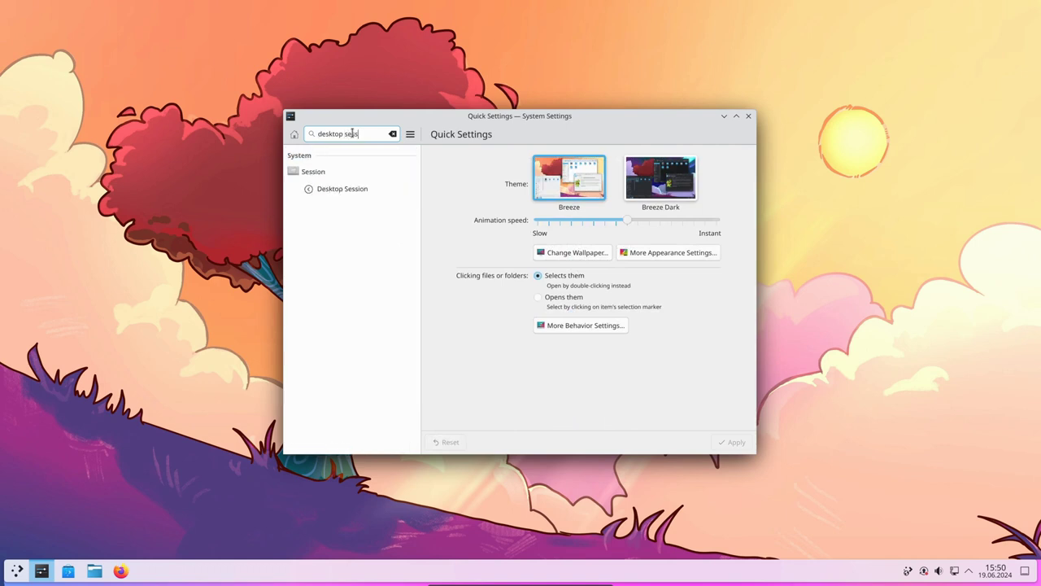
left_click(341, 191)
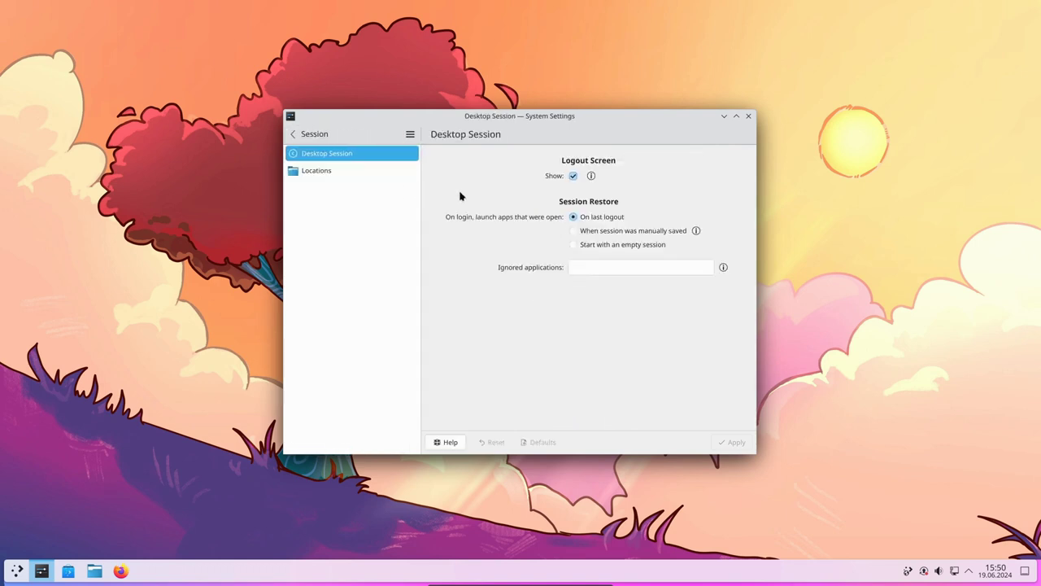
left_click(666, 233)
left_click(655, 247)
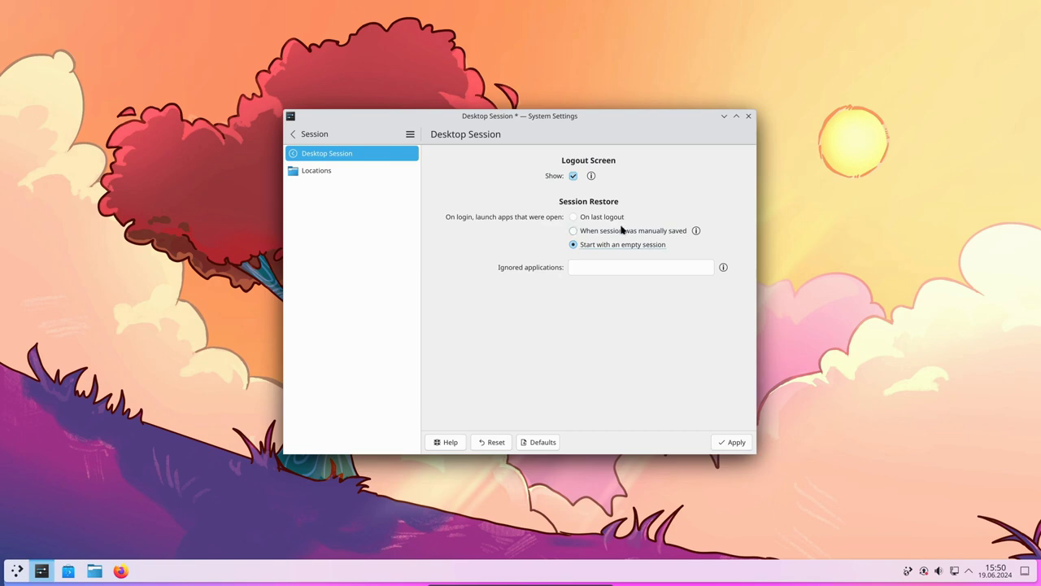
left_click(616, 232)
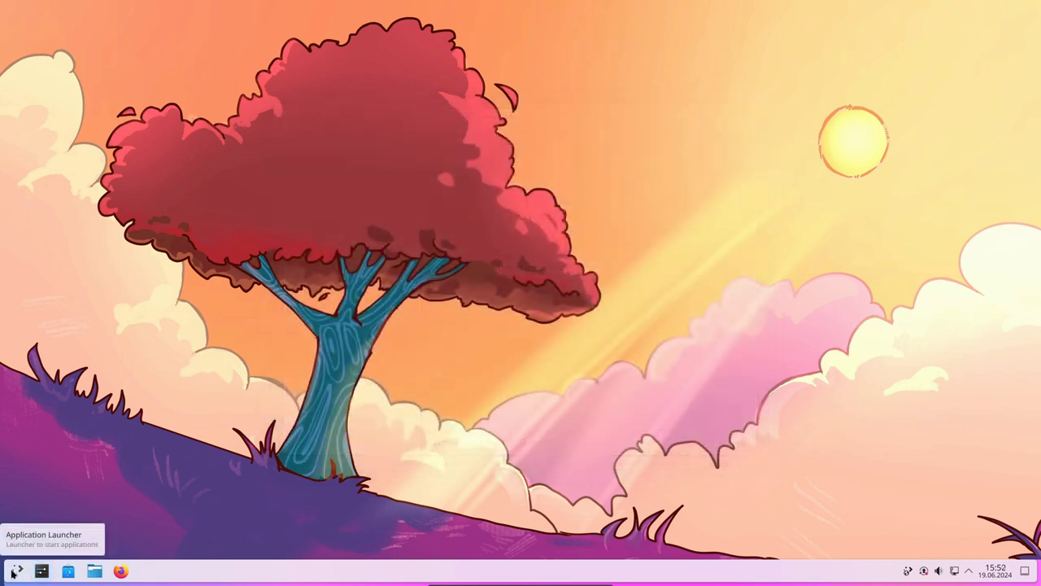
Calculate 1 + 2 in the application launcher's search, and replace the expression with one starting with 6.
left_click(14, 571)
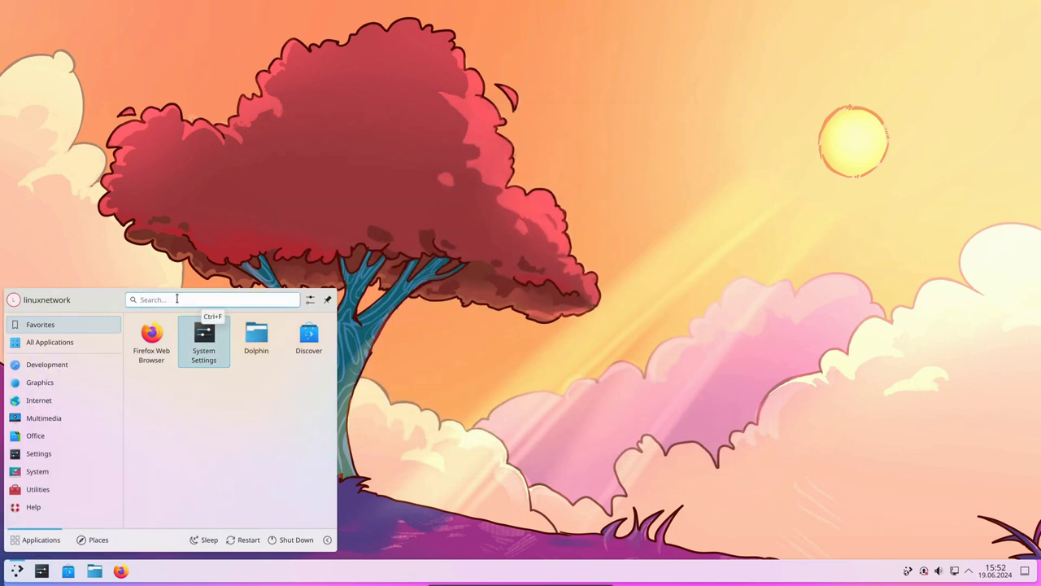
type("1 +")
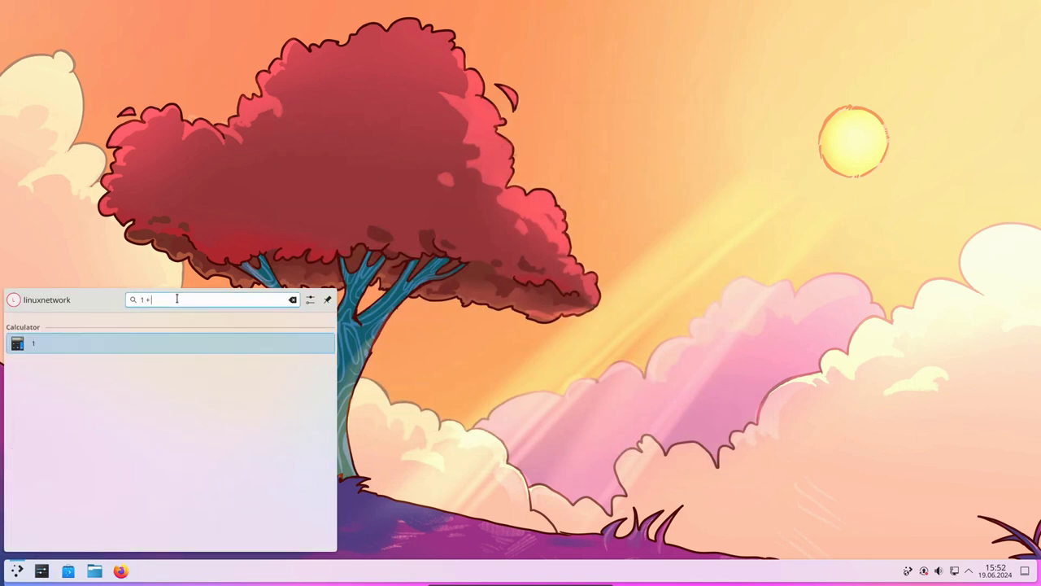
type(" 2")
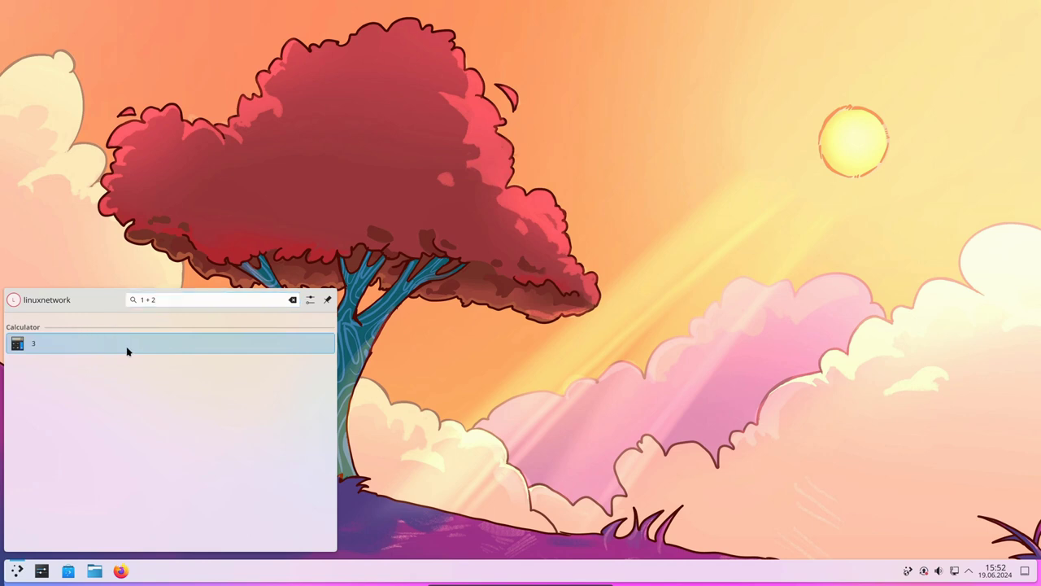
left_click_drag(163, 300, 126, 299)
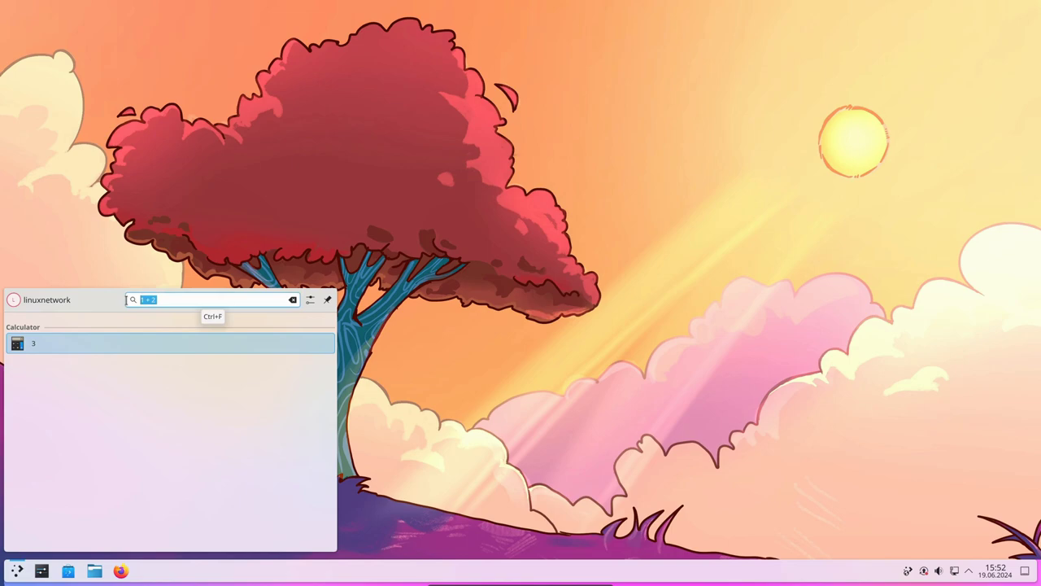
type("6")
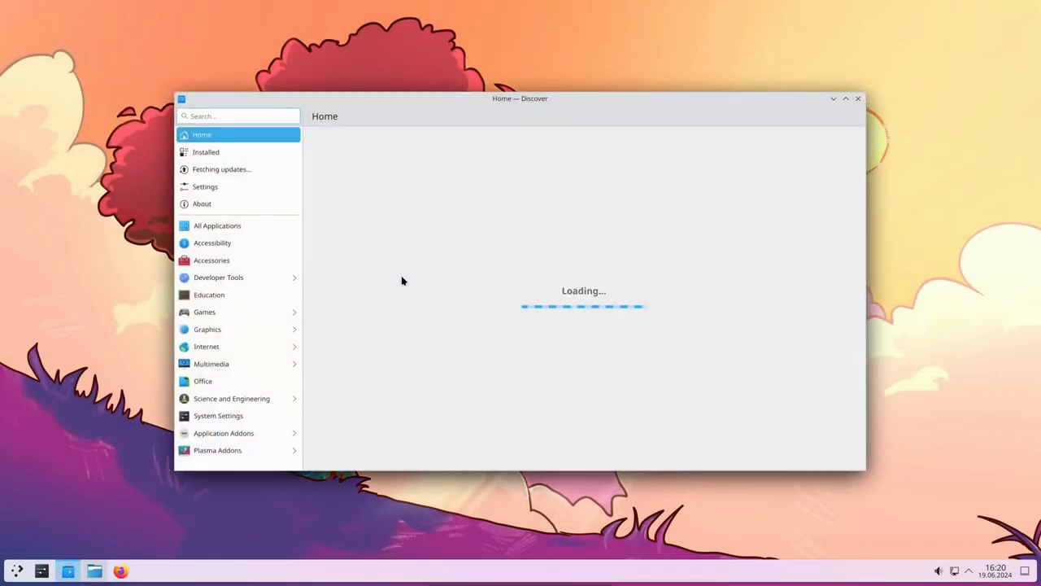
Make Snap the default software source in Discover's settings.
left_click(208, 189)
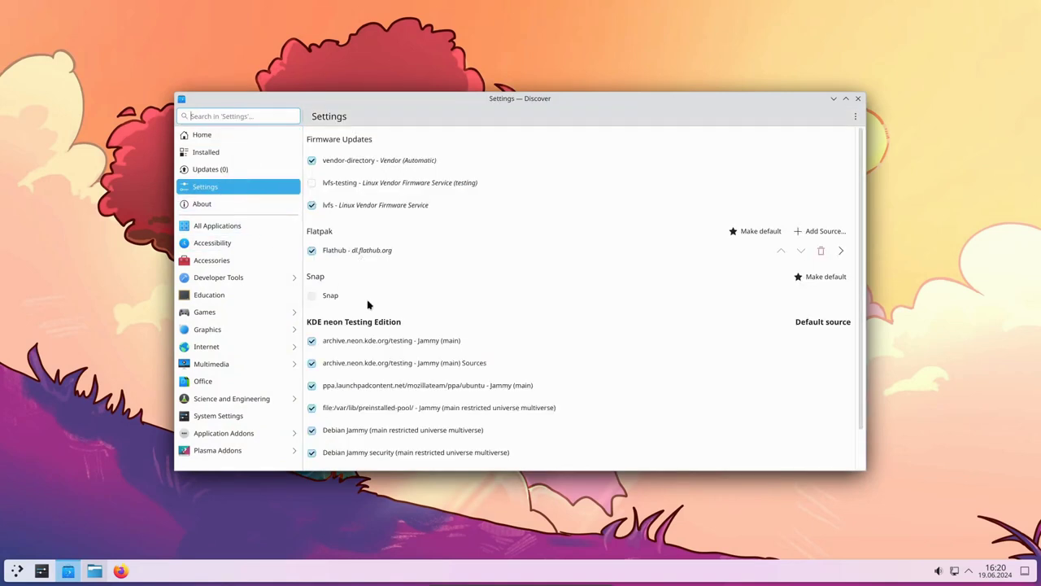
left_click(821, 279)
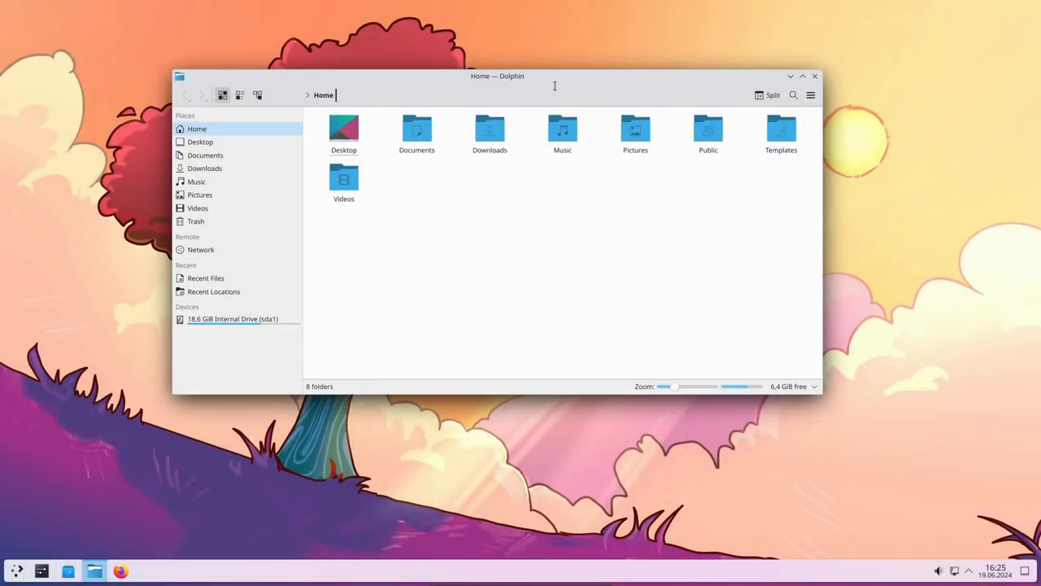
Move the Dolphin window to the desktop's upper-left area and the System Settings Colors window to the lower-right area.
left_click_drag(498, 77, 632, 134)
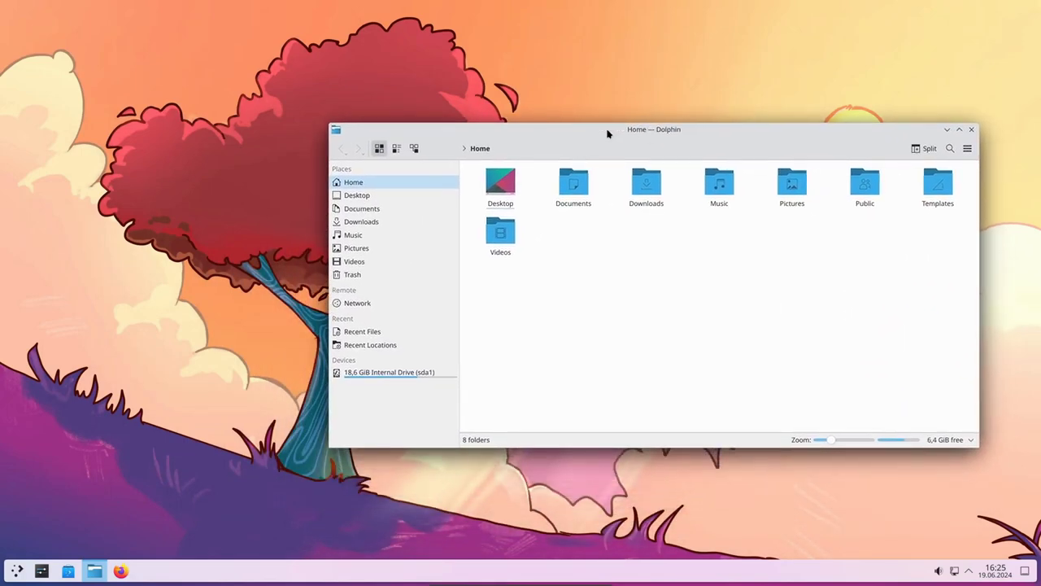
left_click_drag(531, 131, 402, 132)
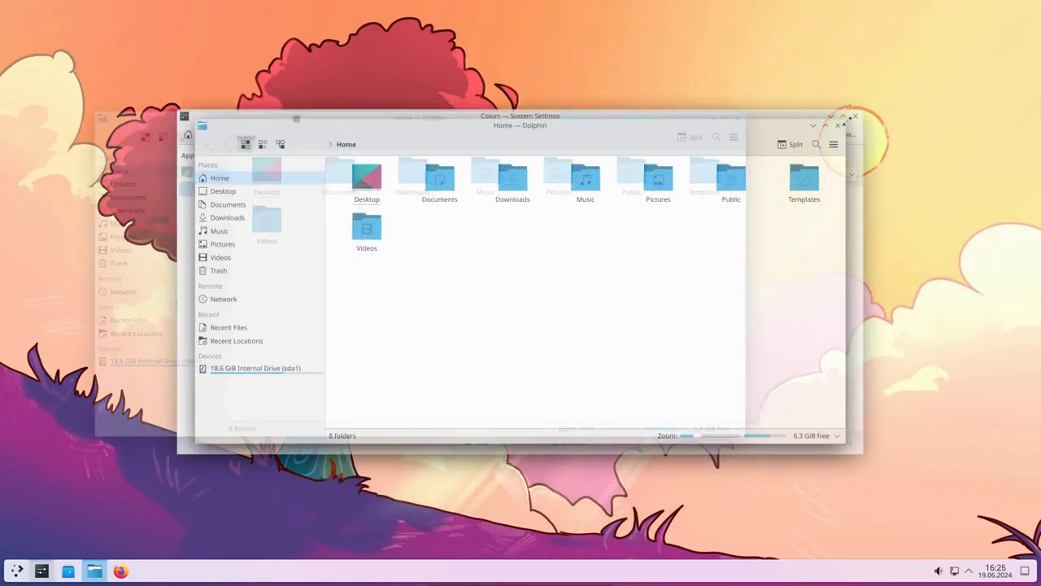
left_click_drag(768, 131, 591, 150)
left_click_drag(416, 159, 250, 81)
left_click(647, 156)
left_click_drag(546, 130, 637, 234)
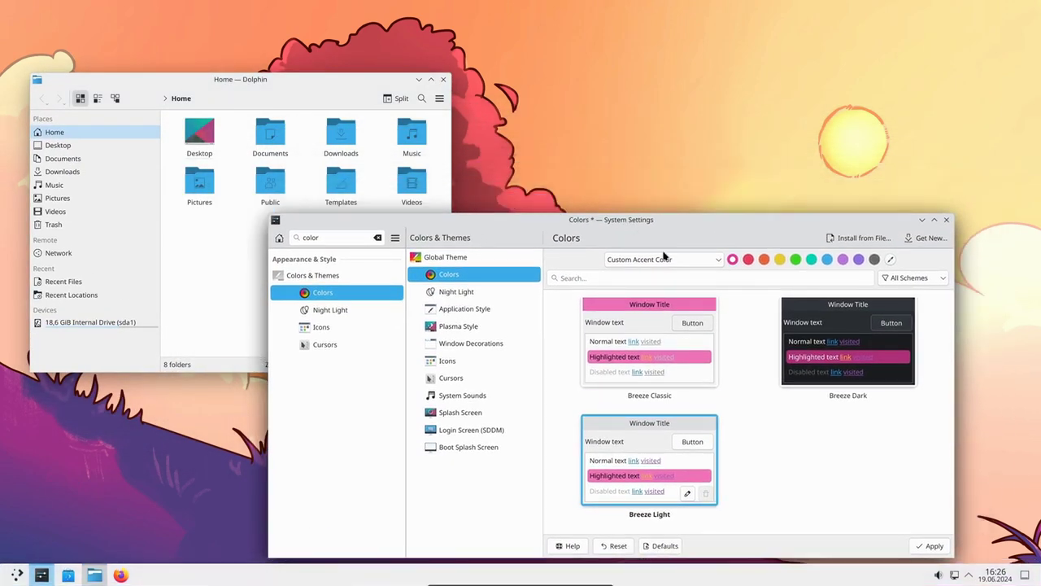
Apply orange as the custom accent color, and select yellow as the next accent color.
left_click(747, 259)
left_click(765, 260)
left_click(928, 546)
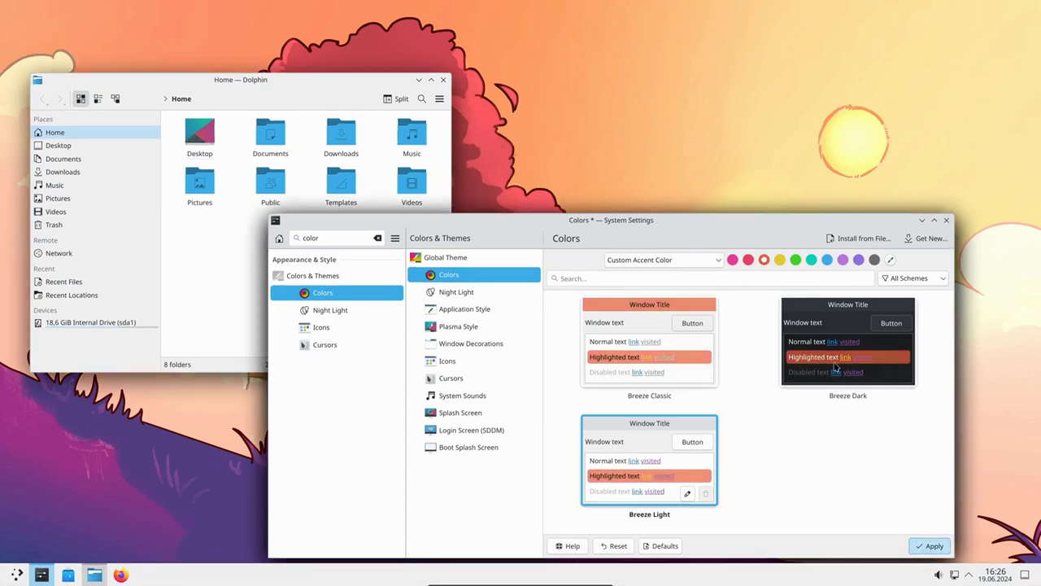
left_click(778, 260)
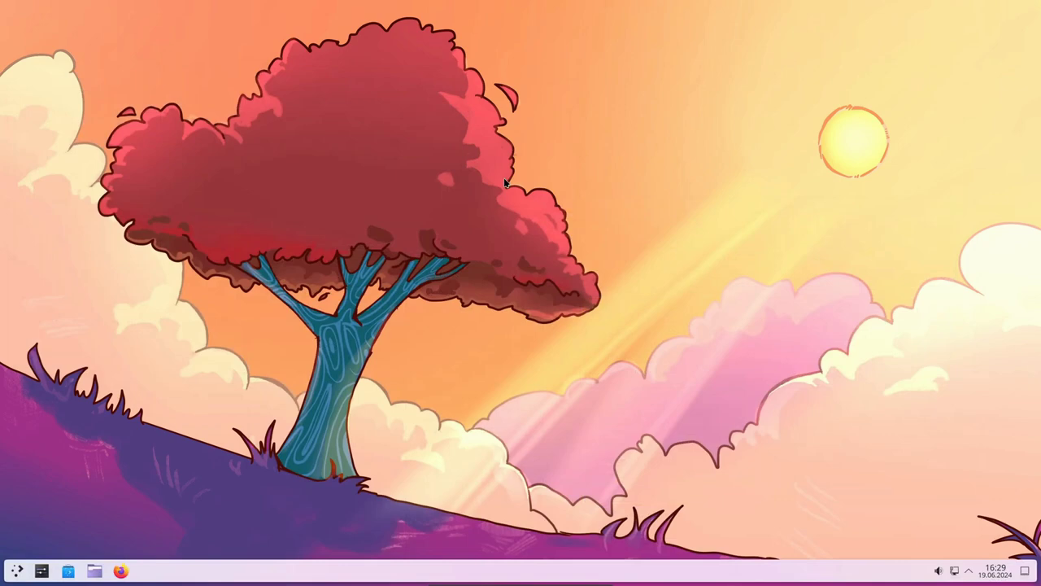
Enter the desktop's edit mode, check its desktop context options, and exit edit mode again.
right_click(504, 183)
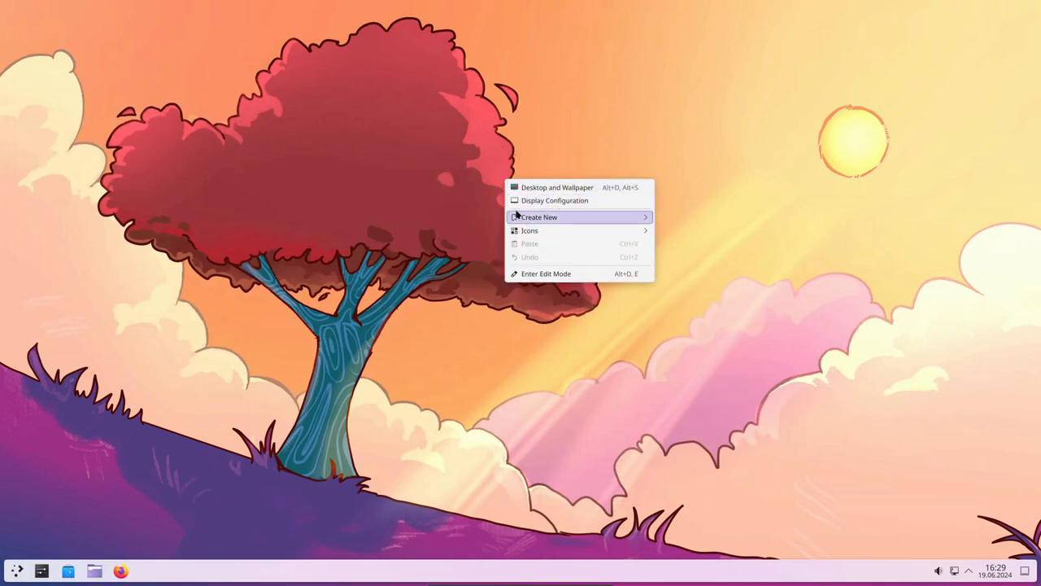
left_click(533, 274)
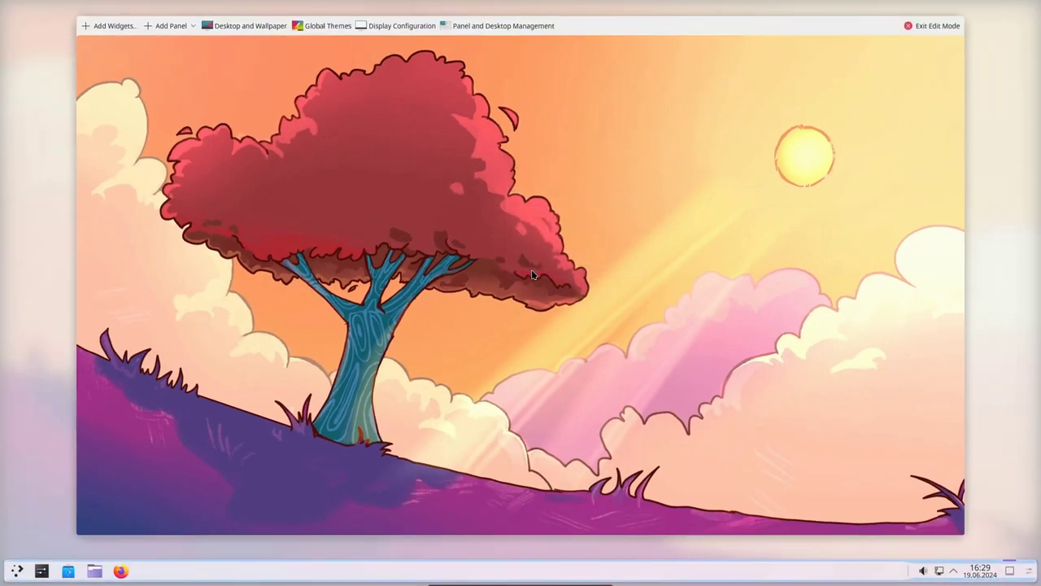
right_click(533, 274)
left_click(770, 189)
right_click(533, 192)
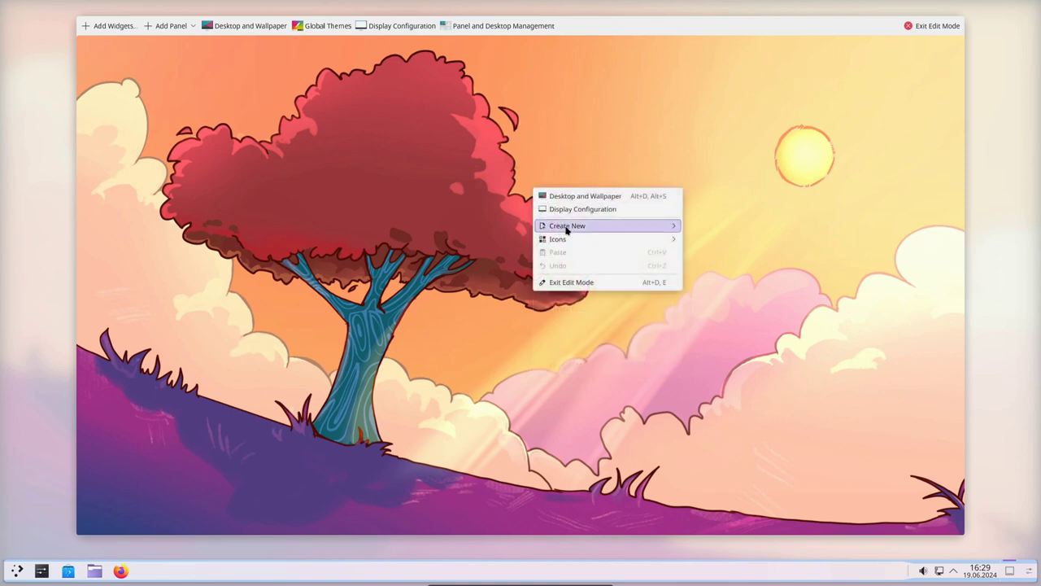
left_click(563, 280)
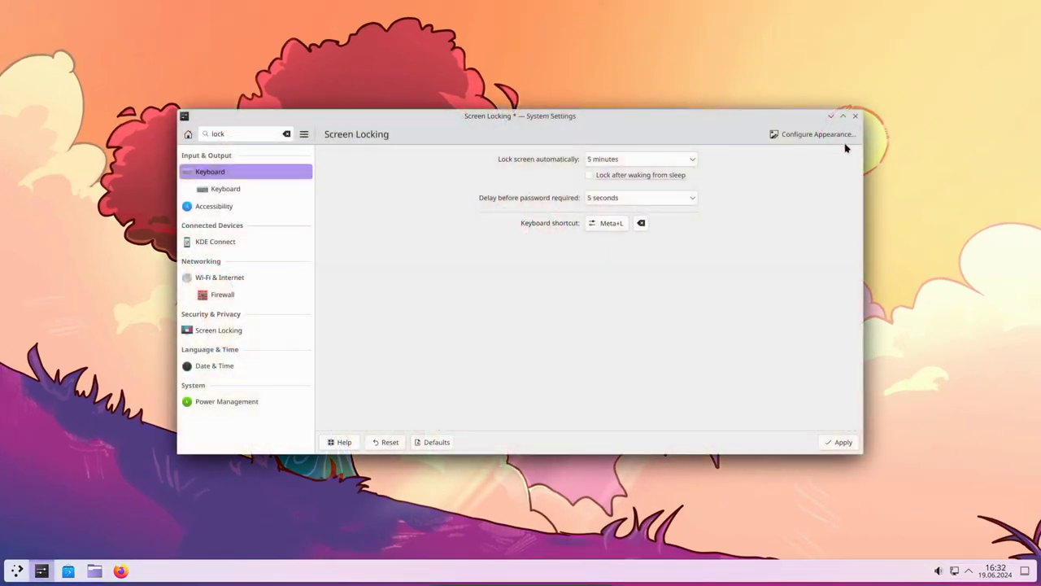
Search System Settings for "screen lo" and enable locking the screen after waking from sleep.
left_click(205, 134)
double_click(205, 133)
key("BackSpace")
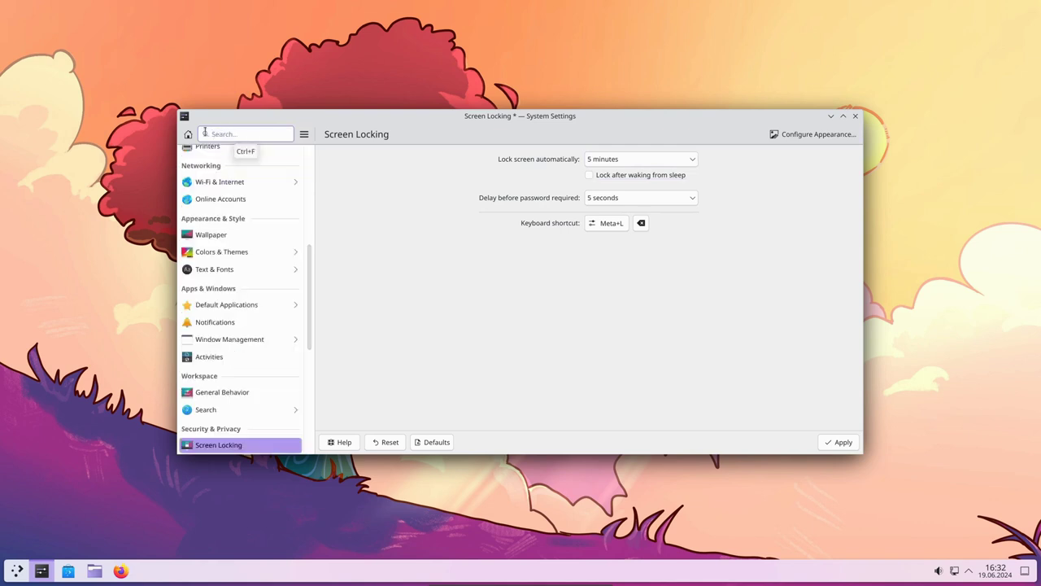
type("screen")
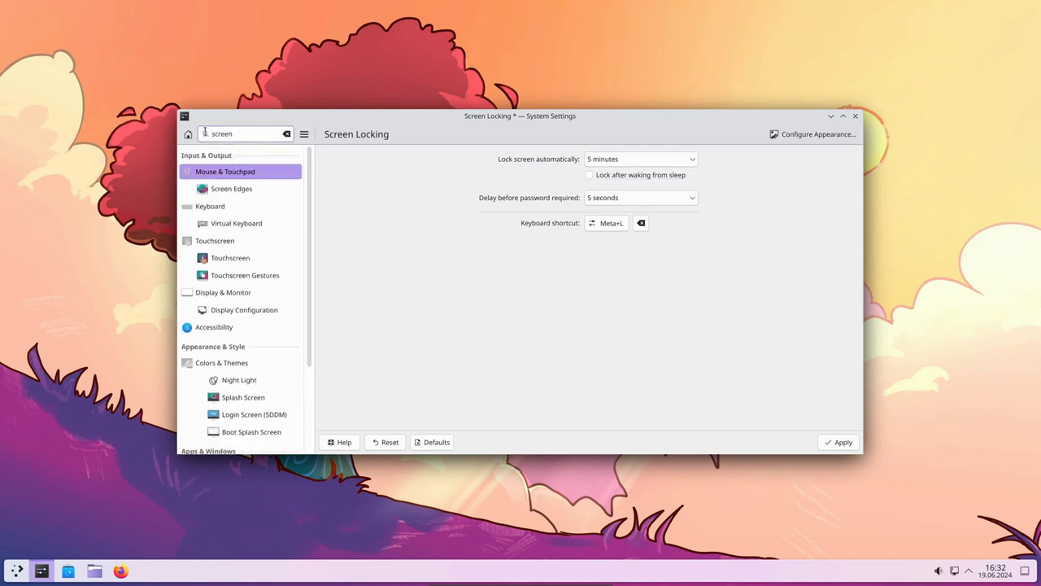
type(" lo")
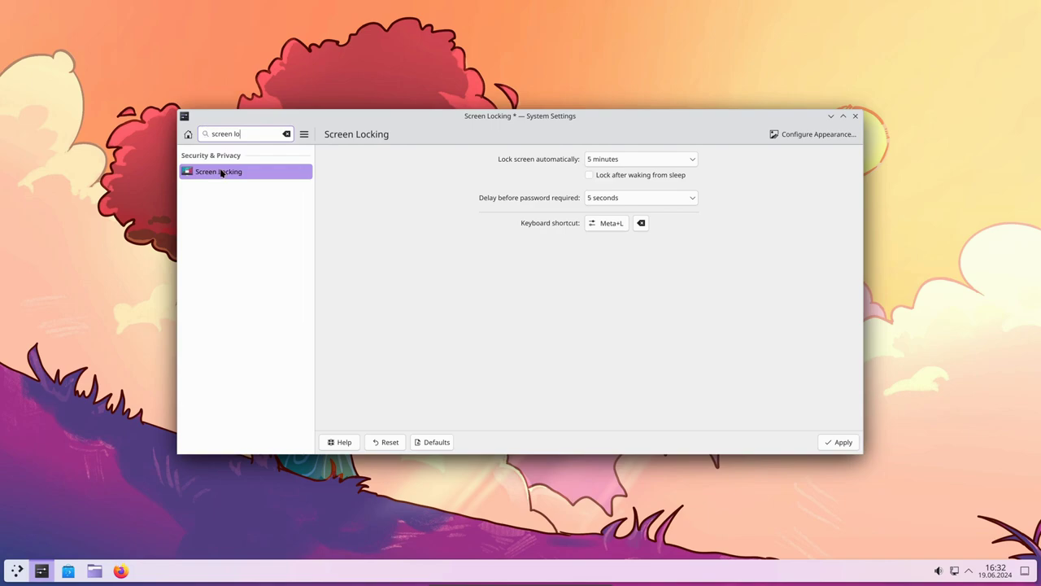
left_click(590, 176)
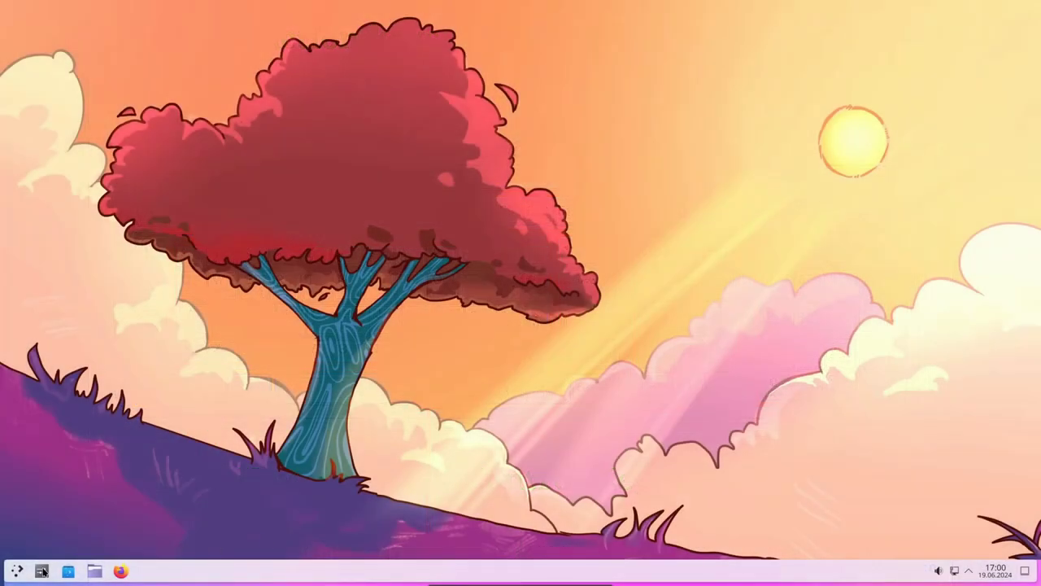
Search System Settings for "mouse" and show the Screen Edges page down to its barrier options.
left_click(41, 572)
type("mouse")
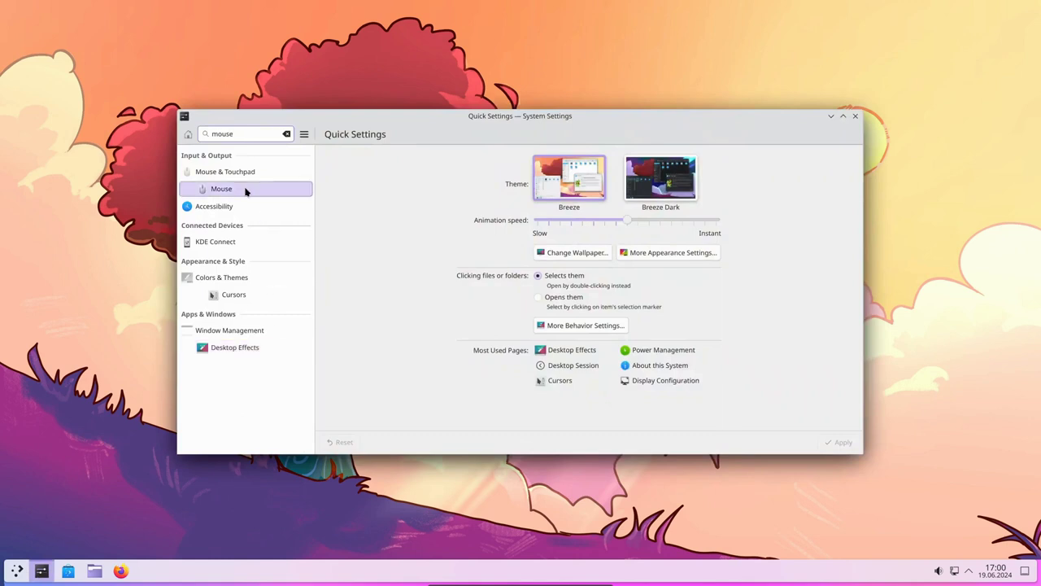
left_click(254, 191)
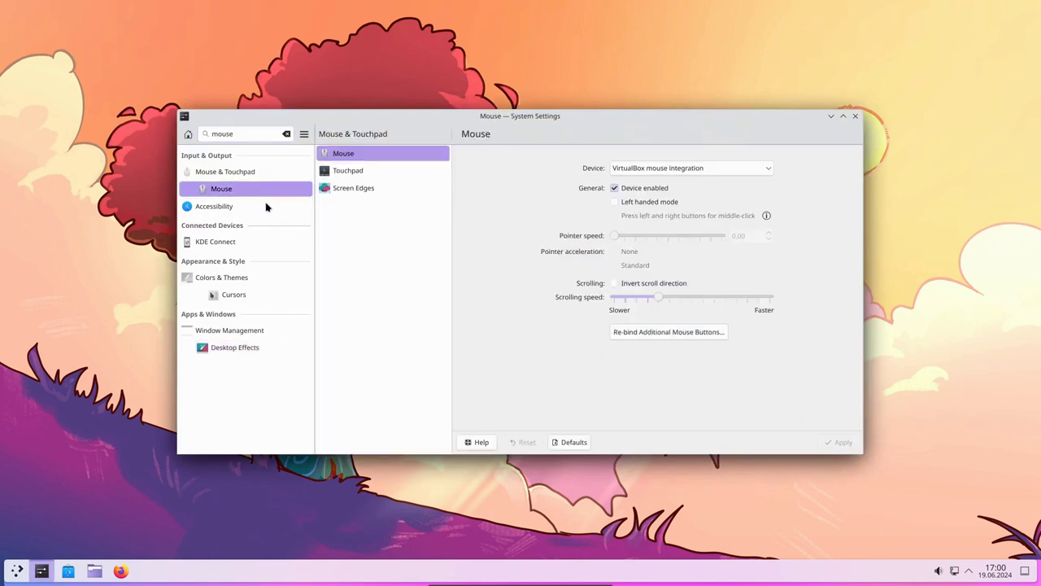
left_click(364, 188)
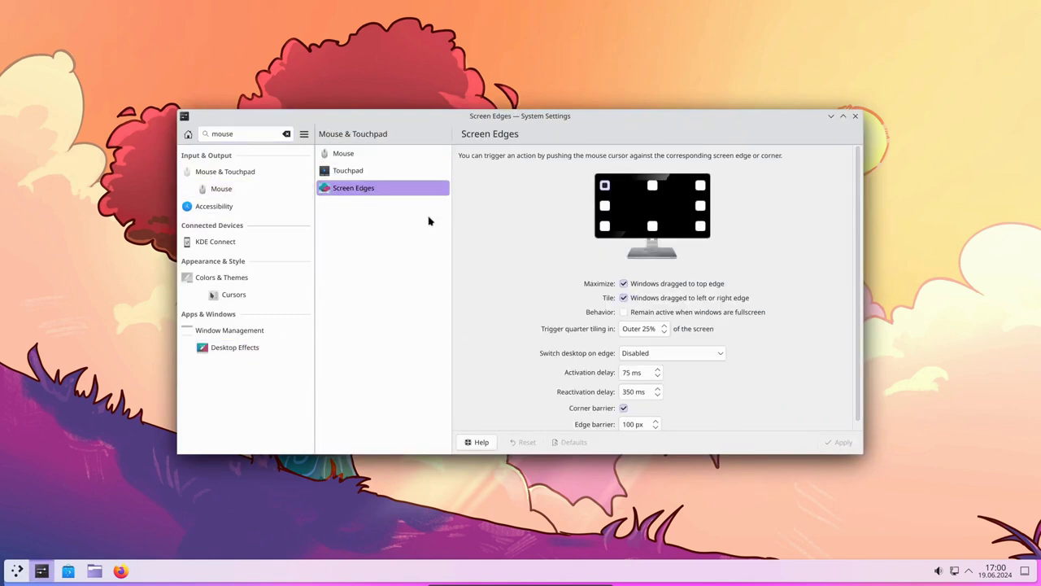
scroll(814, 323, "down", 1)
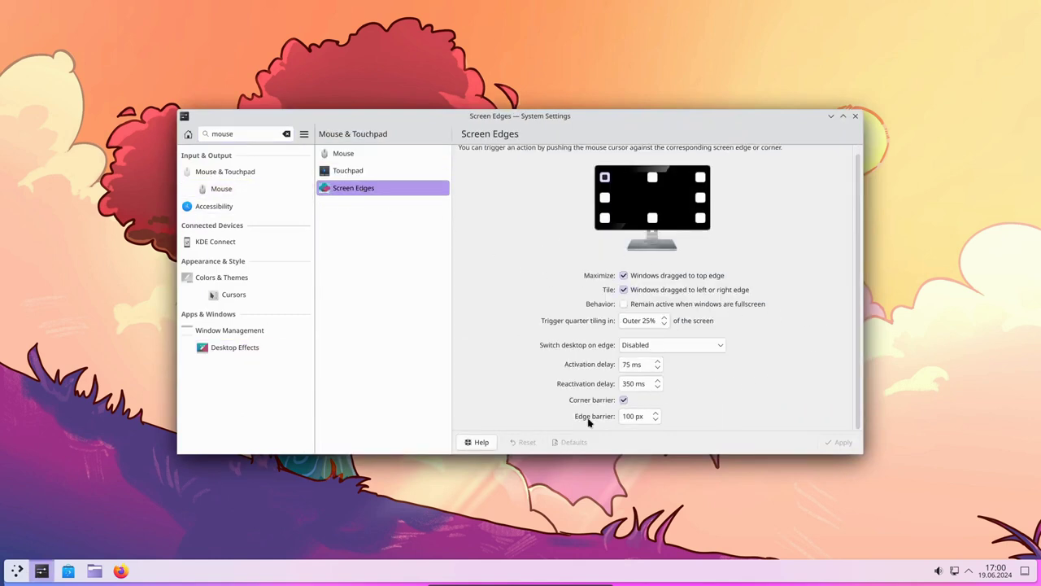
Adjust the edge barrier down and back up, and toggle the corner barrier off and on again.
double_click(656, 420)
left_click(656, 421)
double_click(656, 413)
left_click(624, 400)
left_click(624, 400)
Open the widget browser for the panel and search it for "web".
right_click(259, 570)
left_click(336, 533)
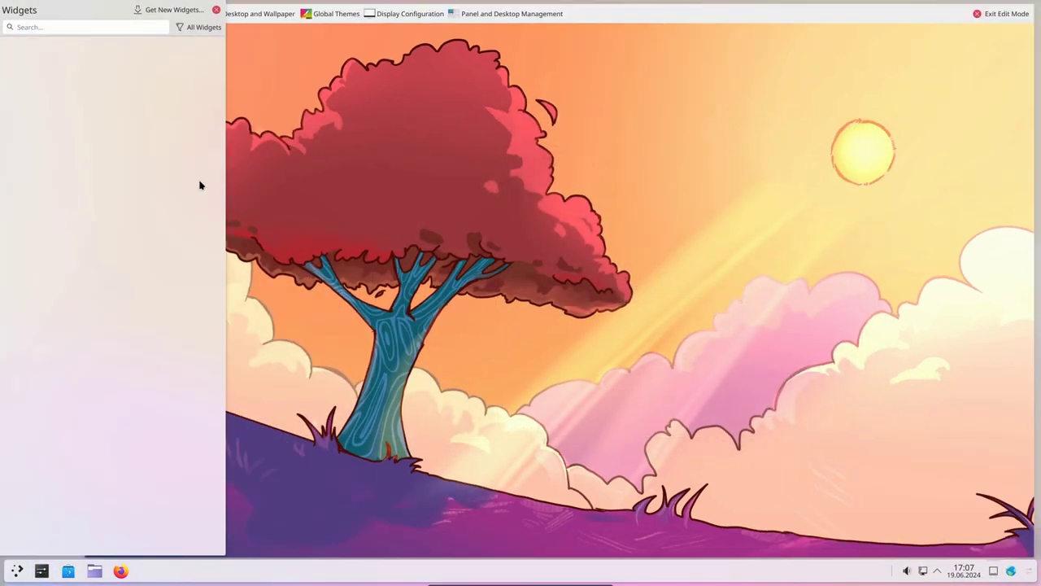
type("web")
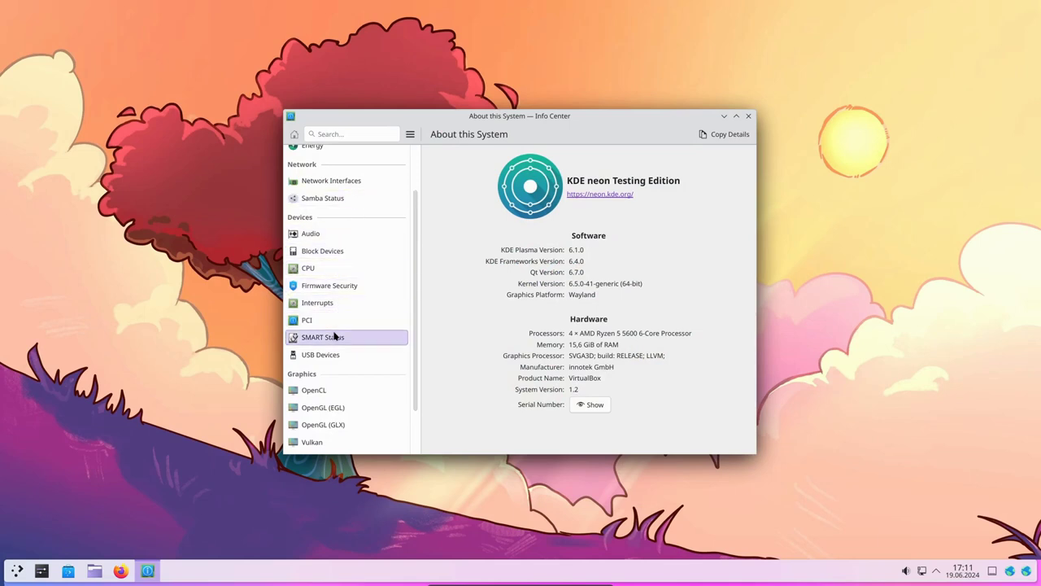
Examine the audio module details in Info Center.
left_click(328, 235)
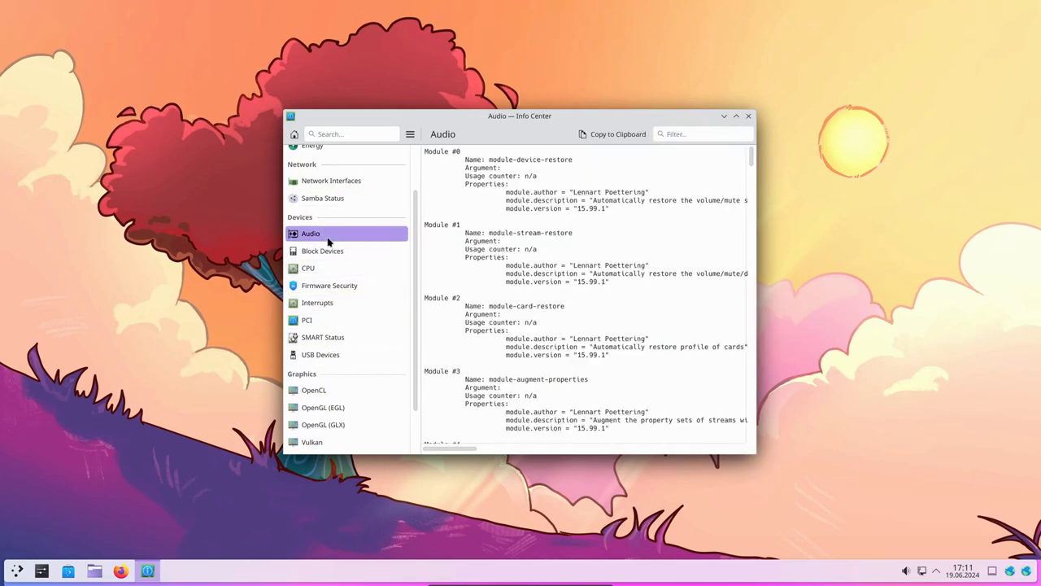
scroll(725, 186, "down", 8)
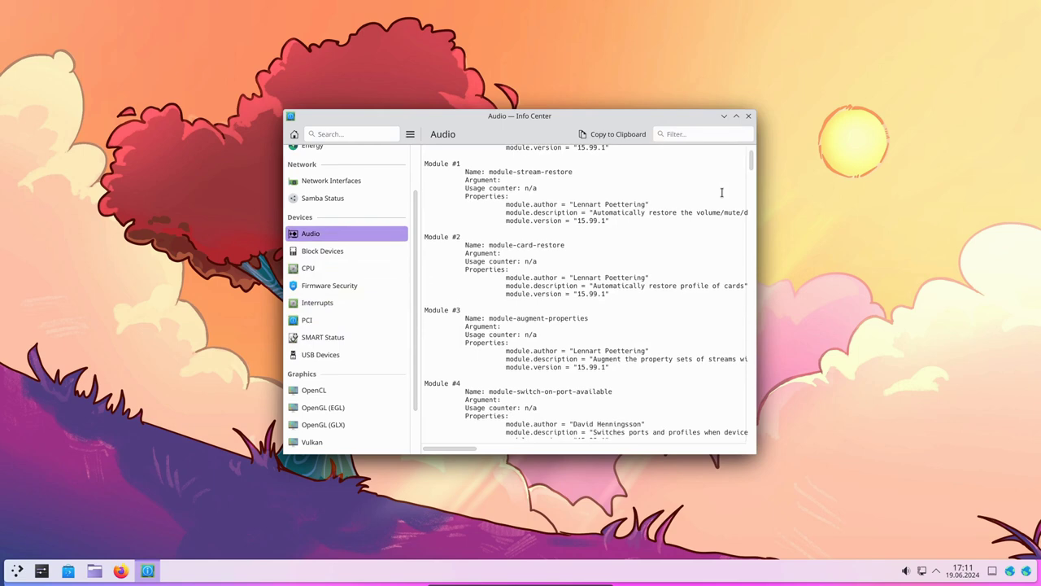
scroll(720, 196, "down", 10)
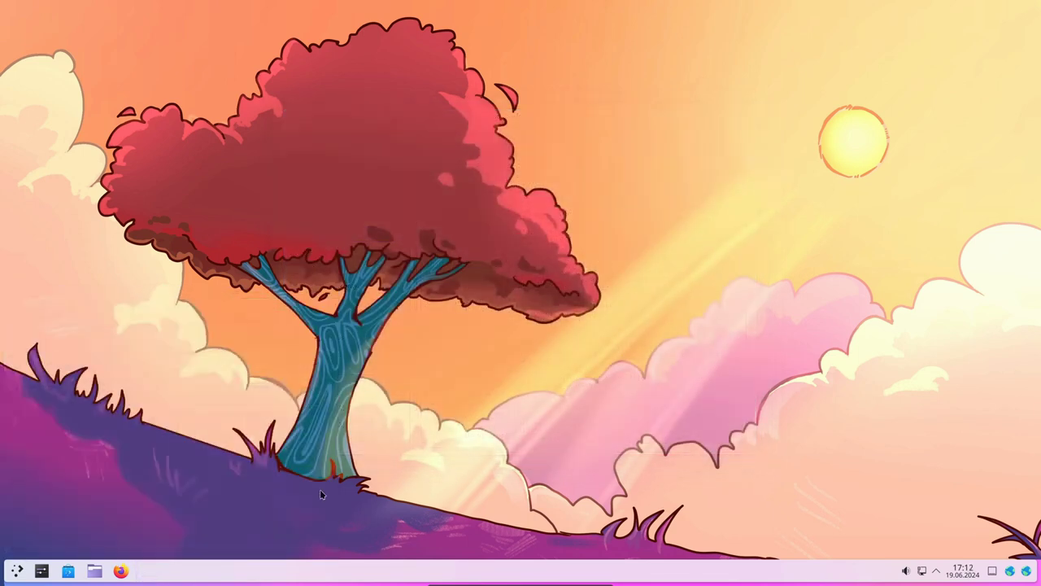
Search the application launcher for "krunner" and run the krunner command.
left_click(16, 570)
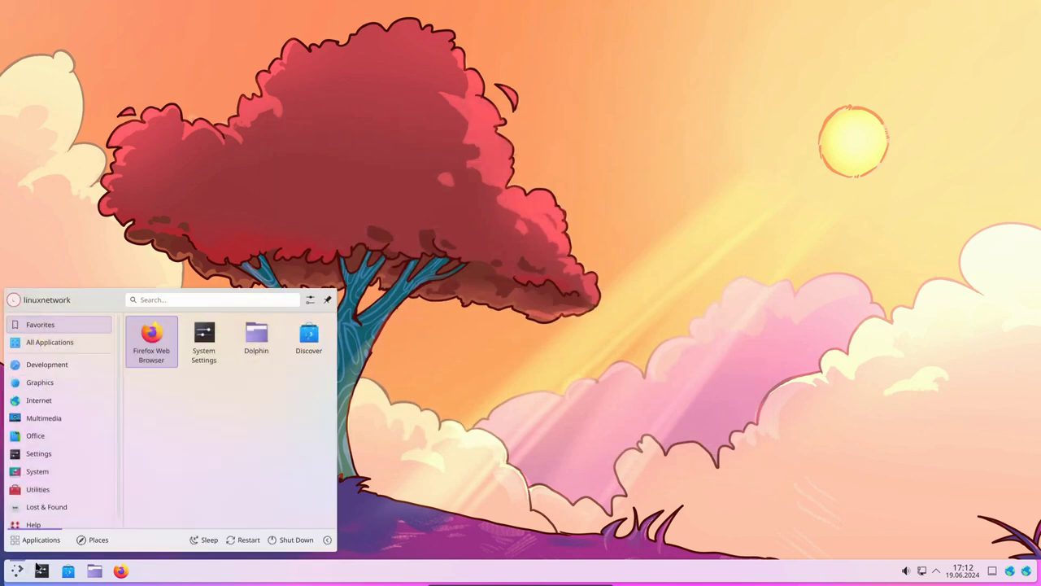
type("krunner")
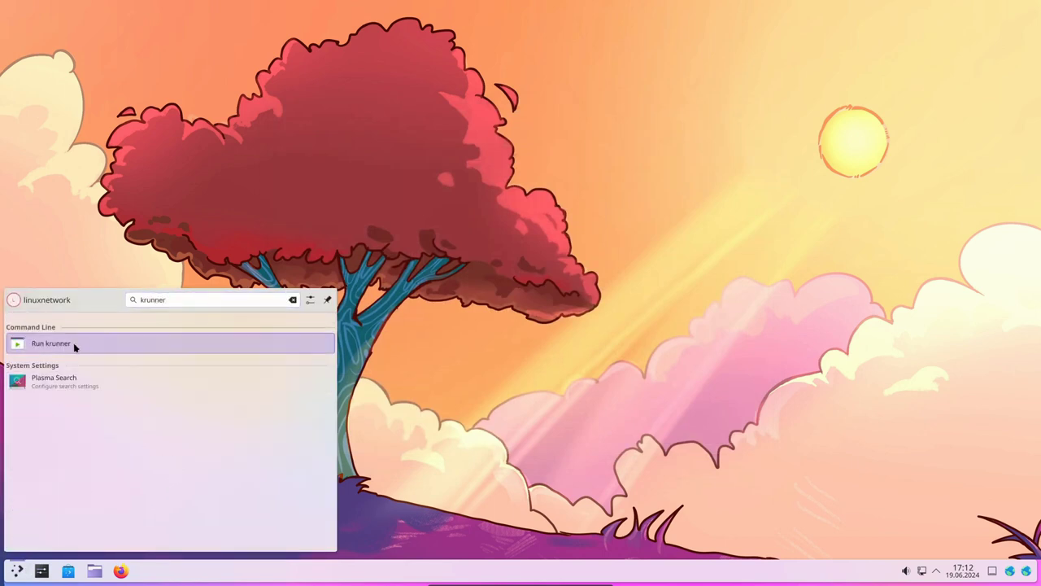
left_click(74, 344)
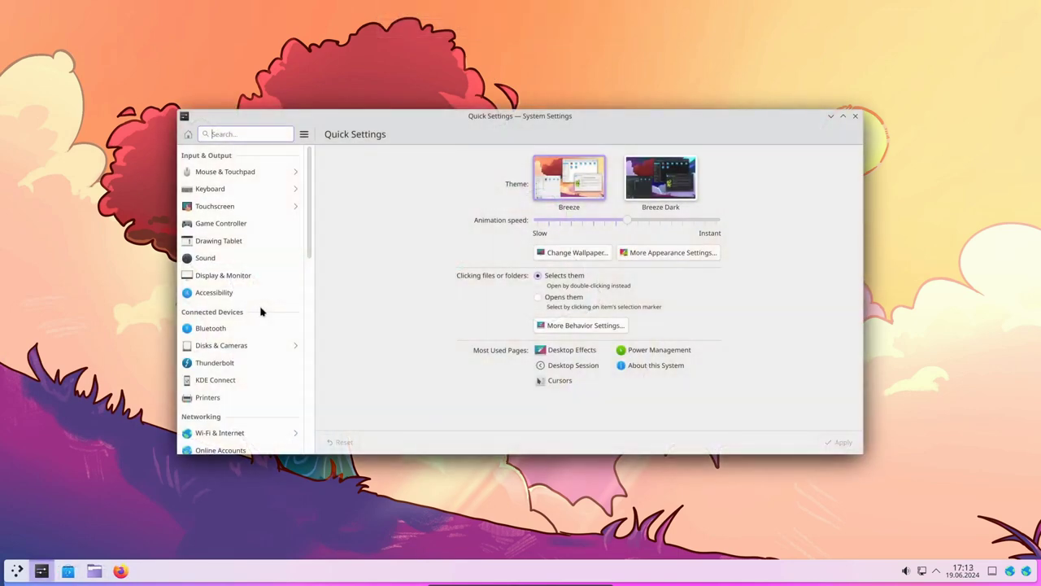
Search System Settings for "night" and set Night Light's switching times to sunset and sunrise at current location.
type("night")
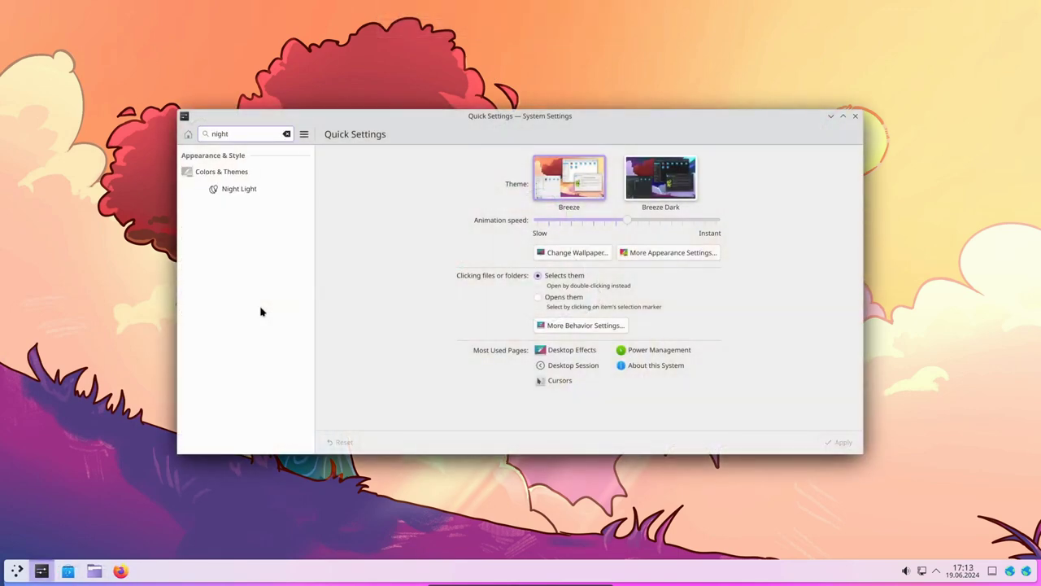
left_click(255, 196)
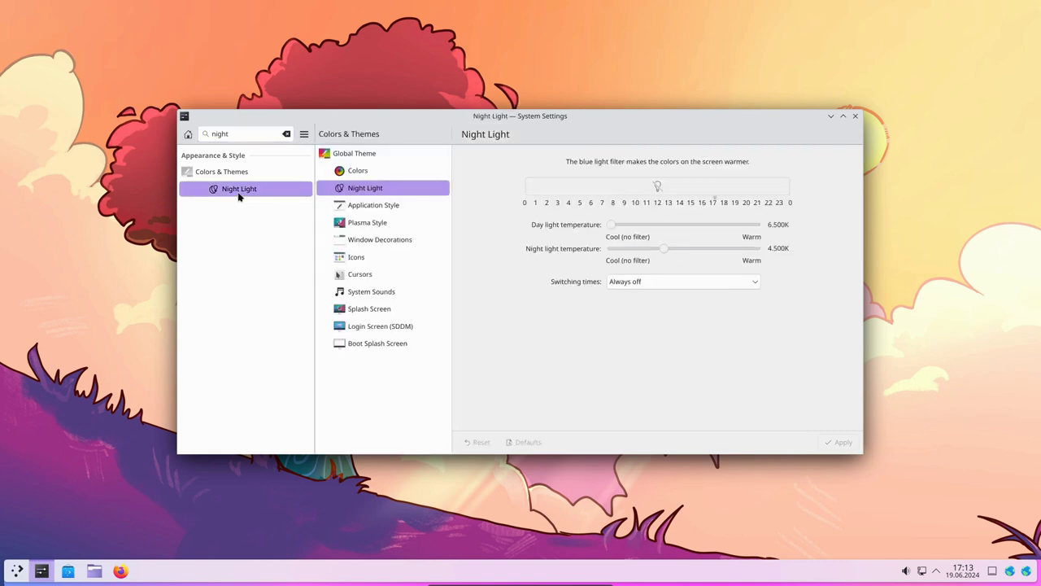
left_click(705, 284)
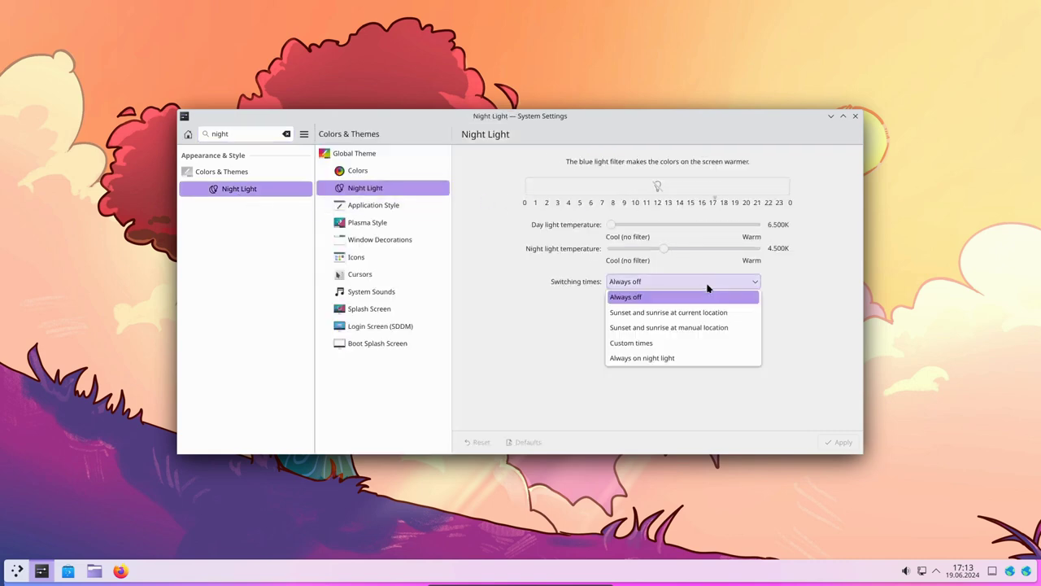
left_click(686, 314)
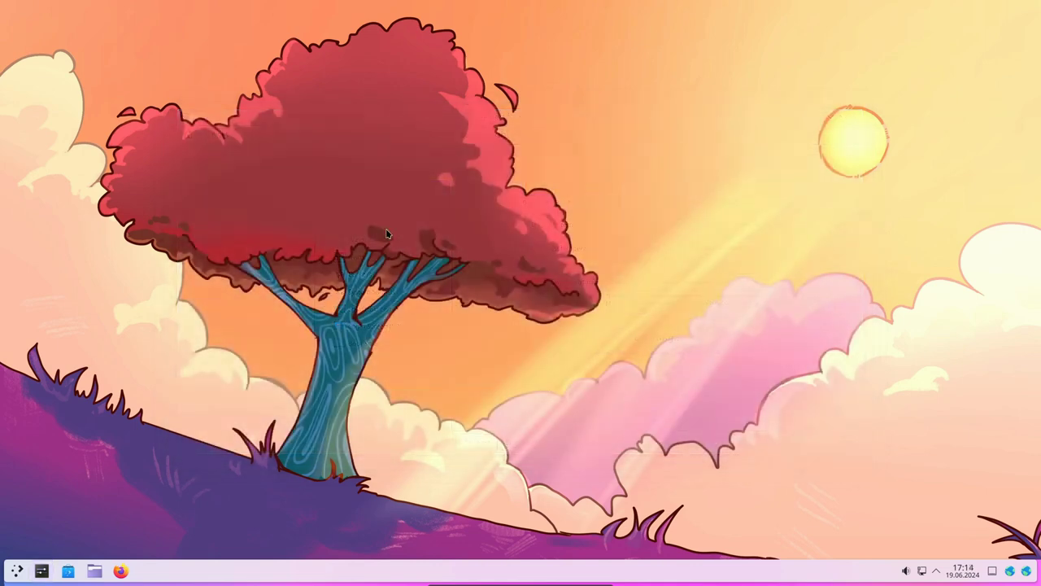
Open the desktop's wallpaper settings, and enlarge and reposition the settings window.
right_click(388, 233)
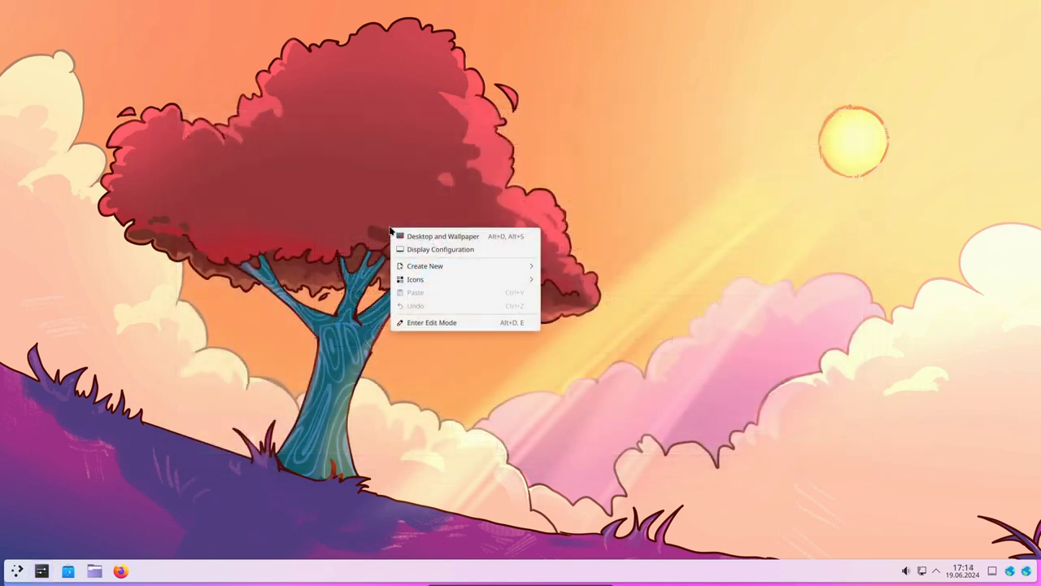
left_click(450, 237)
left_click_drag(705, 421, 978, 504)
left_click_drag(742, 159, 594, 85)
Apply Evening Glow as the desktop wallpaper and close the wallpaper settings.
scroll(664, 200, "down", 1)
scroll(692, 236, "down", 2)
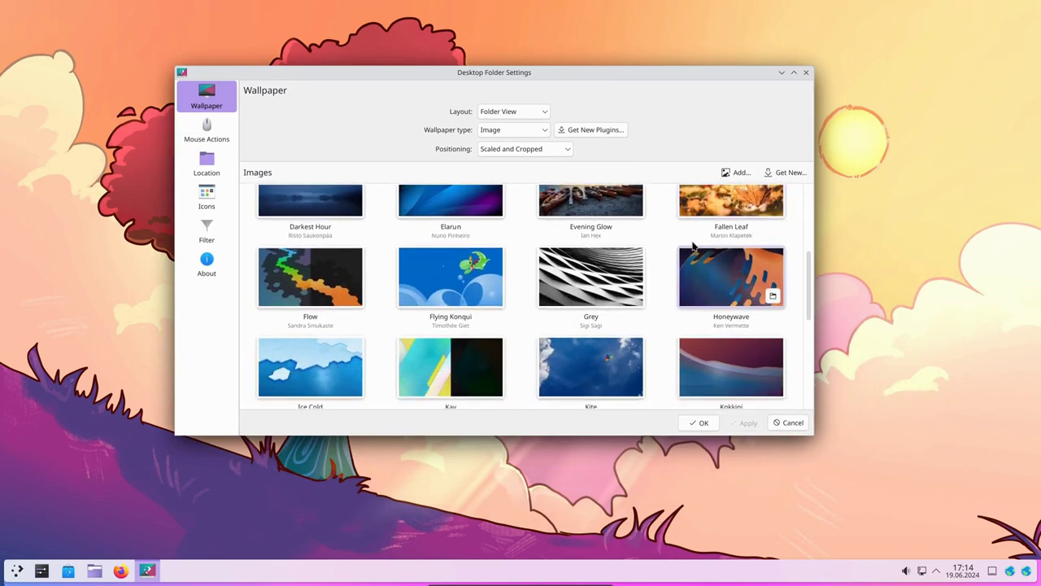
left_click(599, 210)
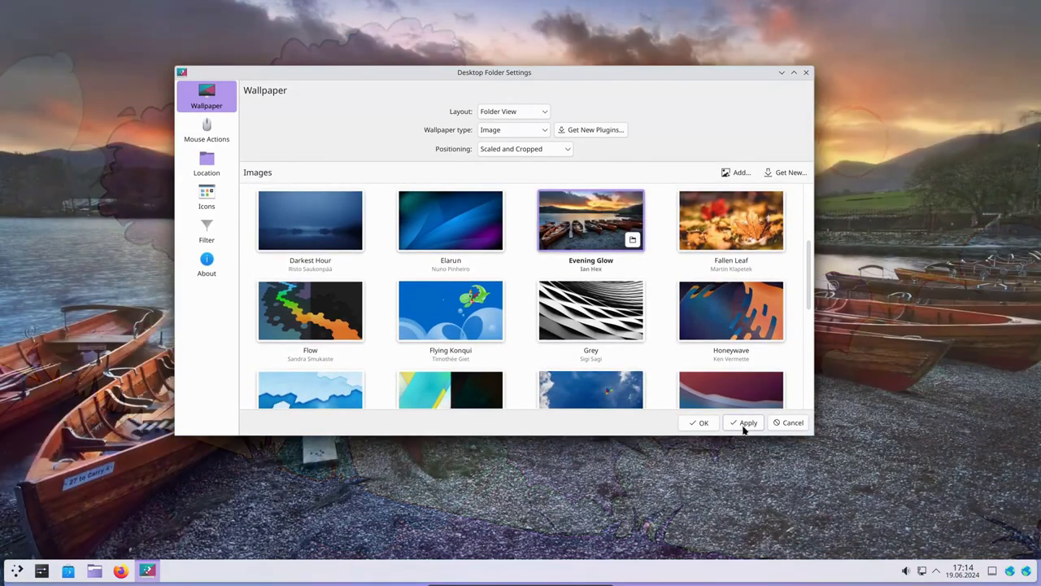
left_click(744, 424)
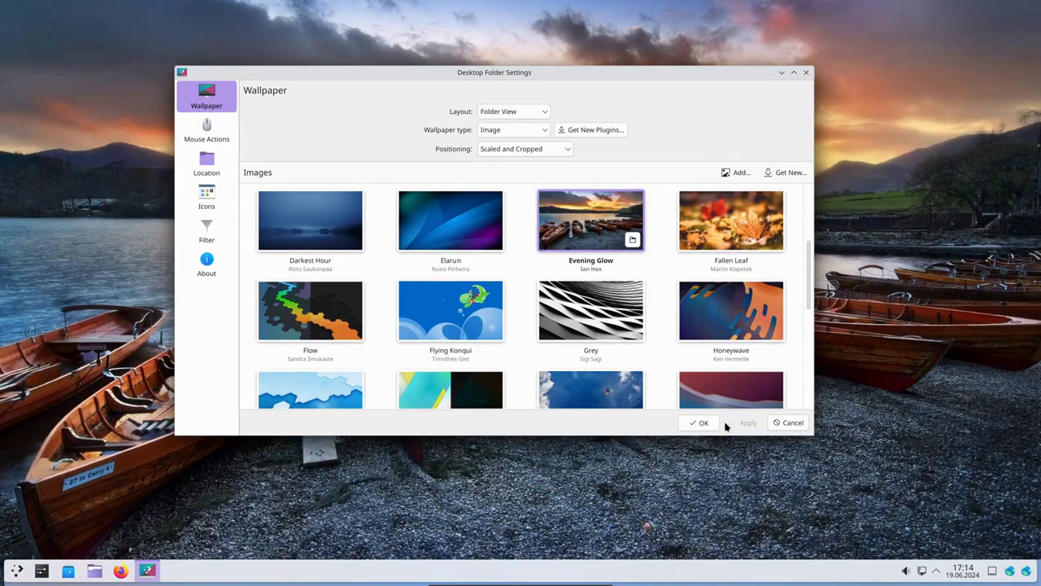
left_click(700, 423)
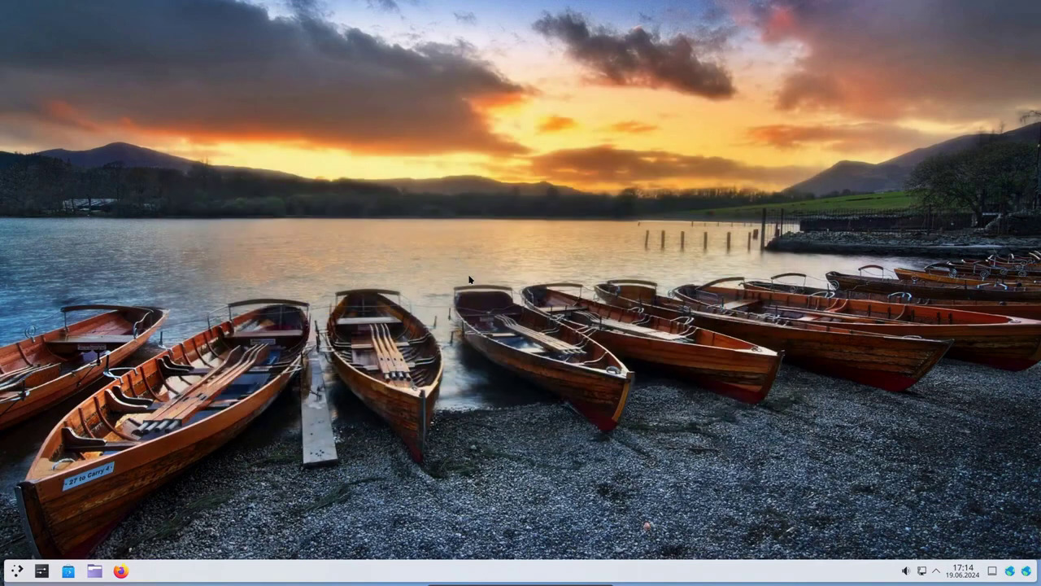
Apply the Breeze Dark global theme with its appearance settings only, and close System Settings.
left_click(42, 570)
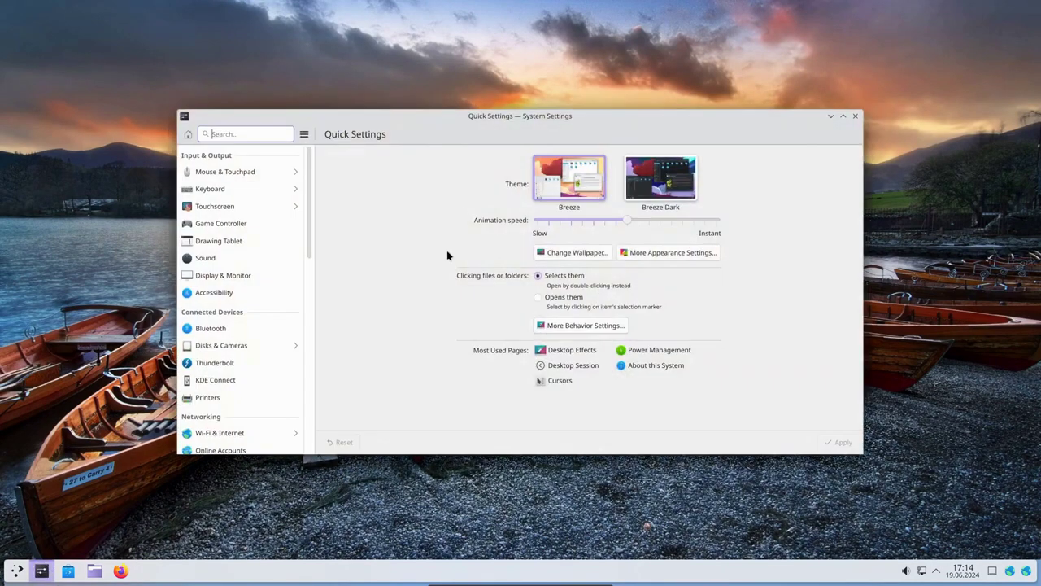
scroll(247, 274, "down", 3)
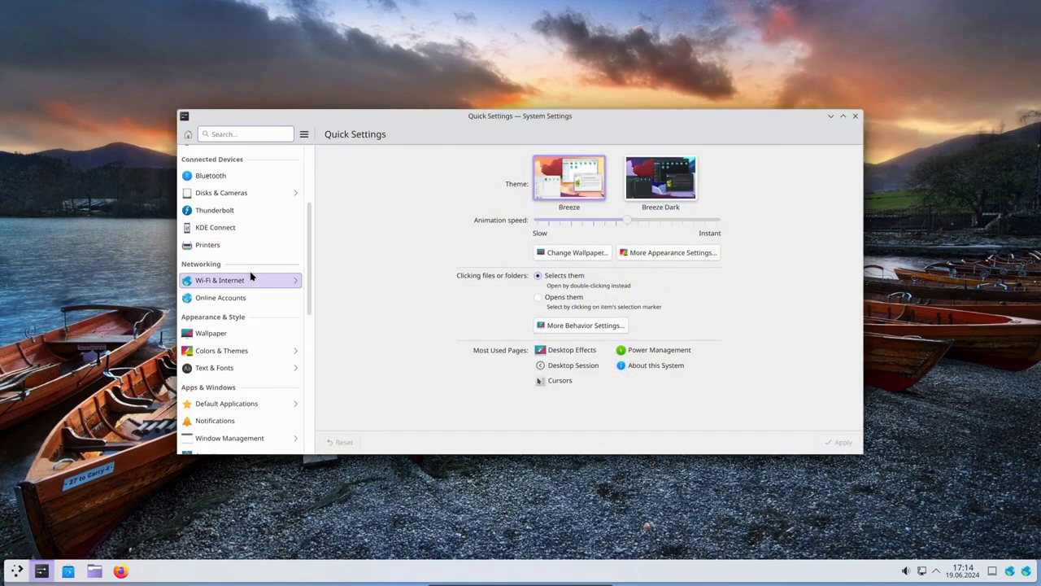
left_click(231, 350)
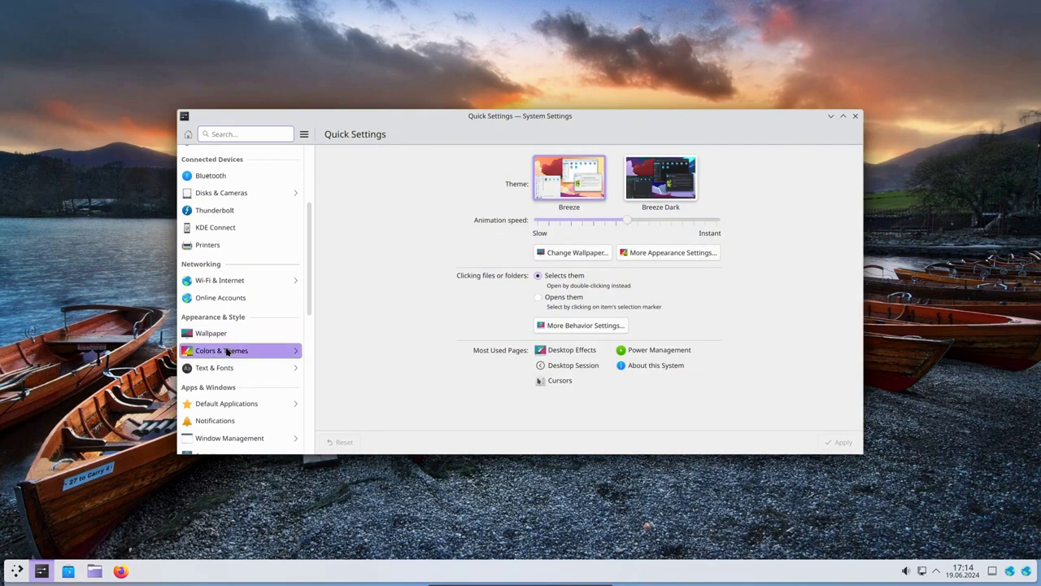
left_click(659, 181)
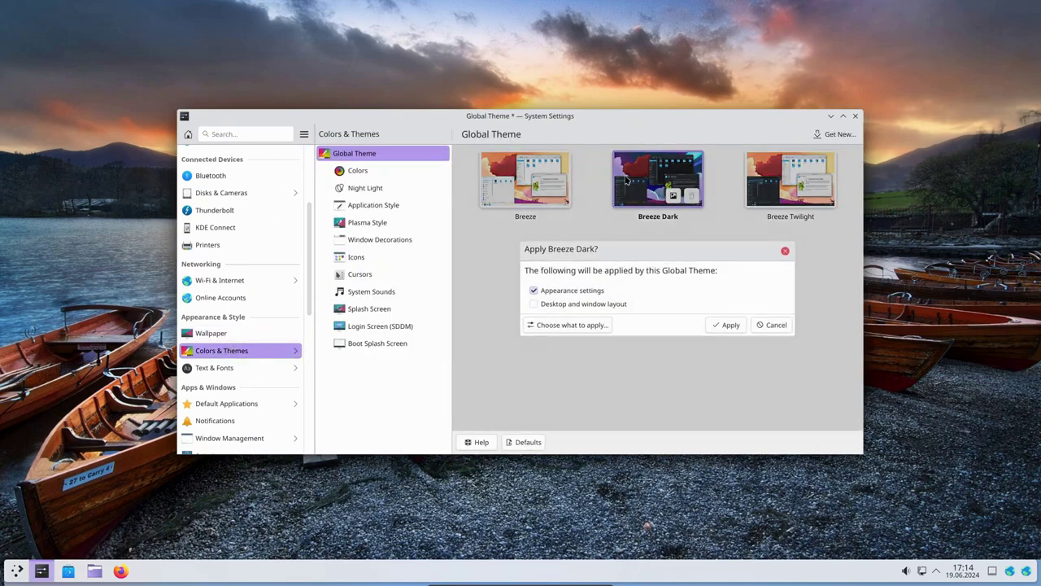
left_click(730, 324)
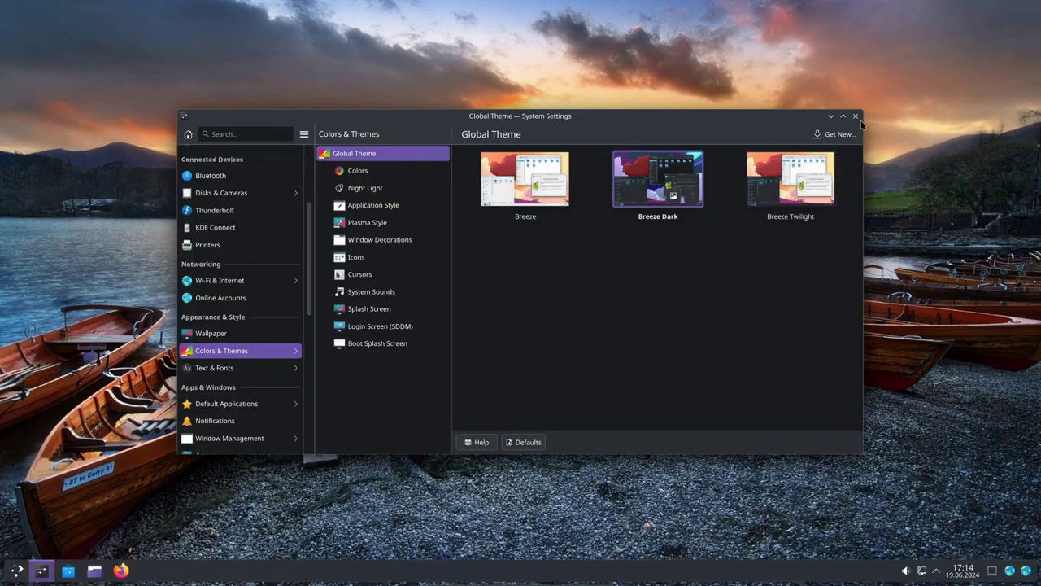
left_click(855, 116)
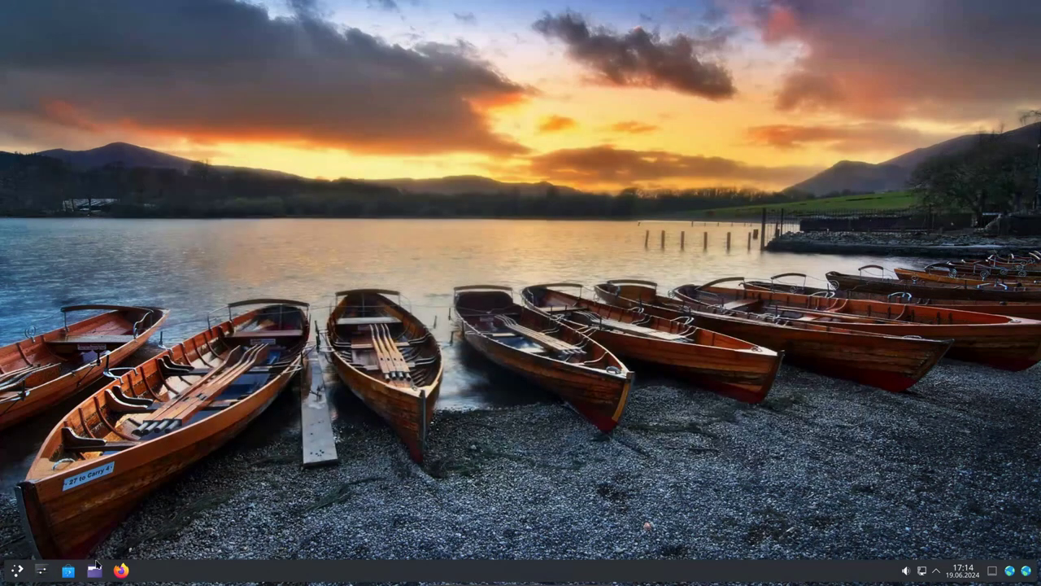
Inspect the Home folder in an enlarged and repositioned Dolphin window, and close it.
left_click(93, 572)
left_click_drag(533, 147, 506, 92)
left_click_drag(703, 373, 949, 443)
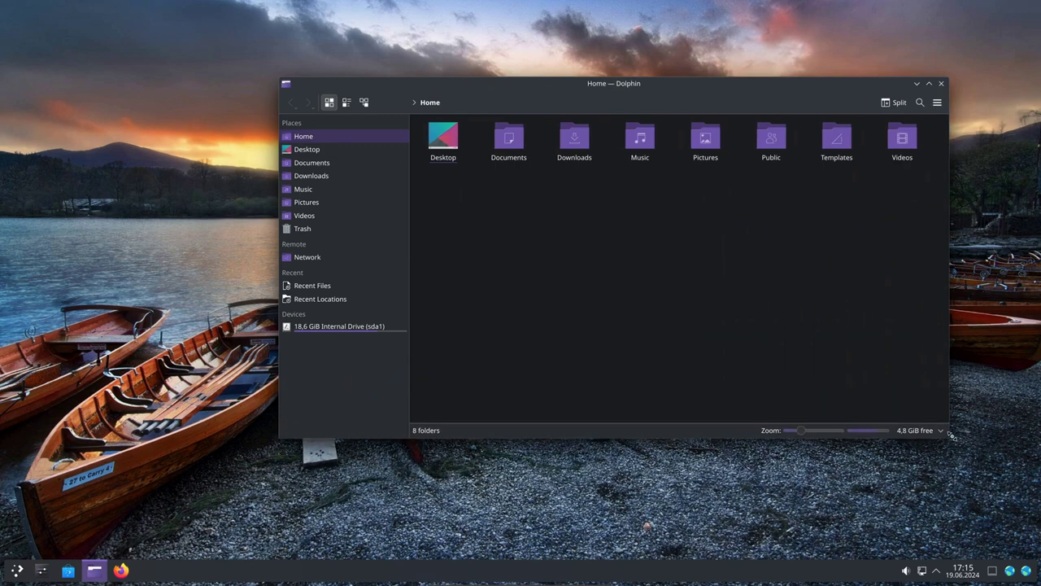
left_click_drag(665, 96, 560, 106)
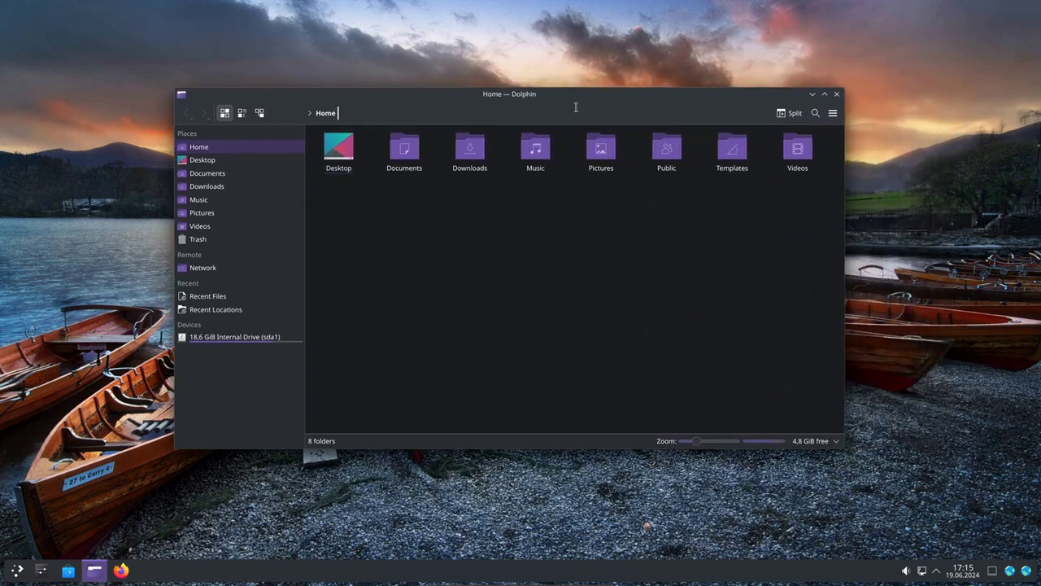
left_click(837, 95)
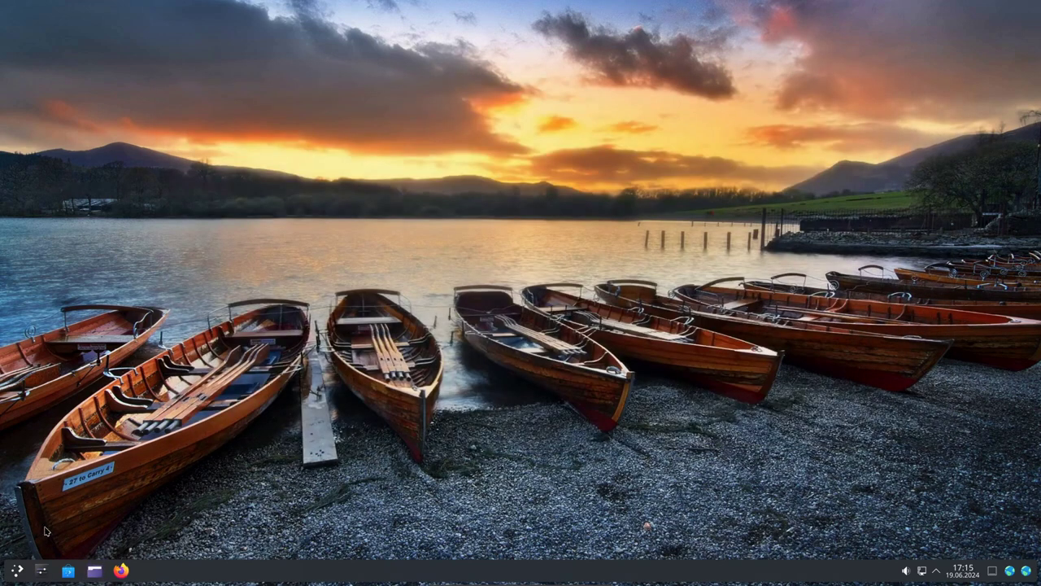
Show the About this System page in System Settings.
left_click(41, 569)
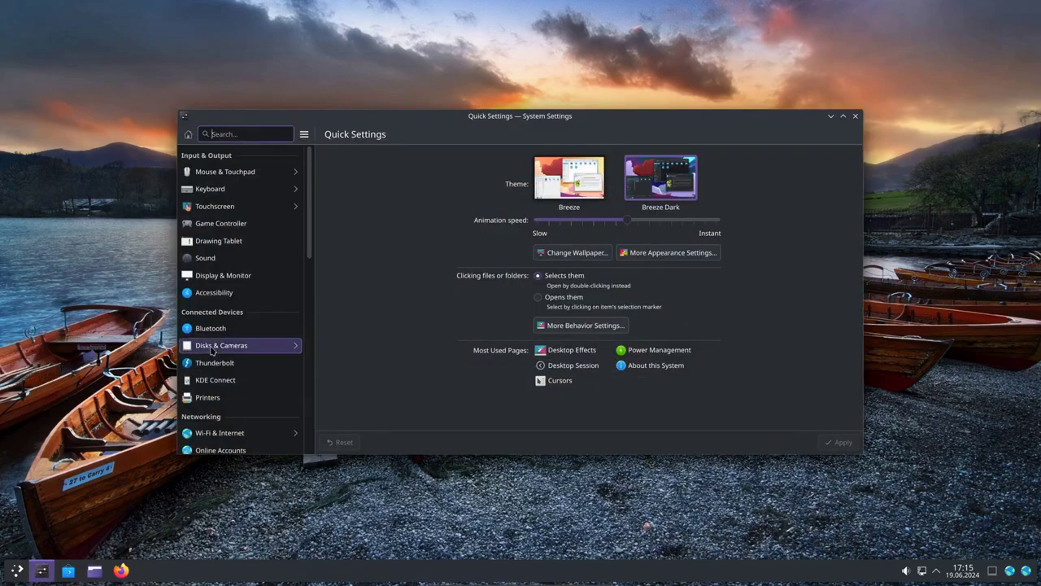
scroll(270, 348, "down", 10)
scroll(270, 348, "down", 1)
left_click(268, 349)
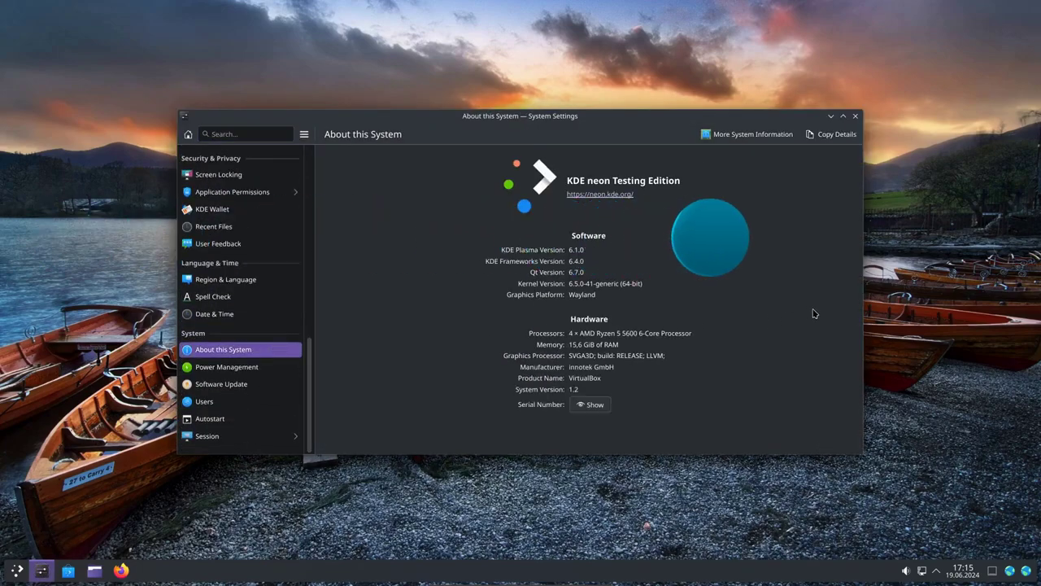